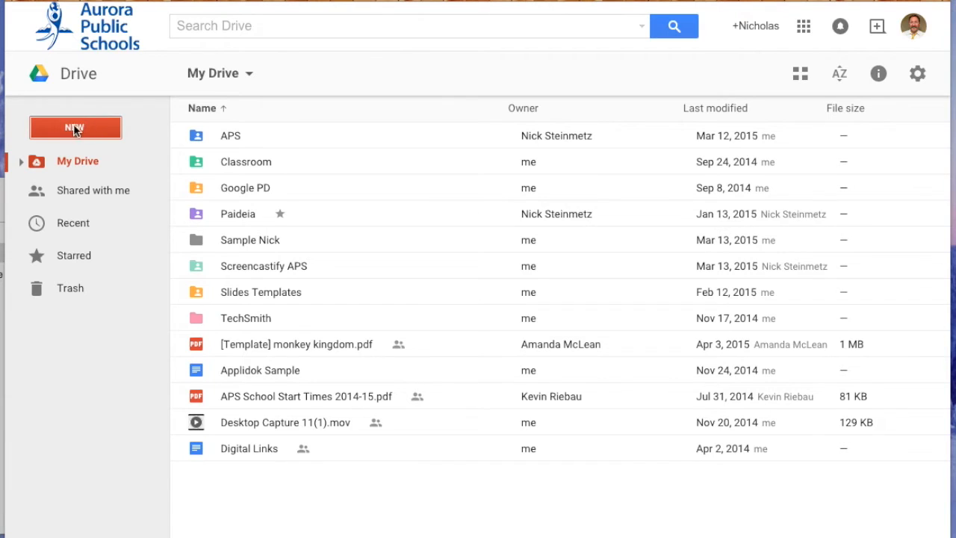
Step: Bring up the additional file types available for creating a new item in Drive
click(78, 129)
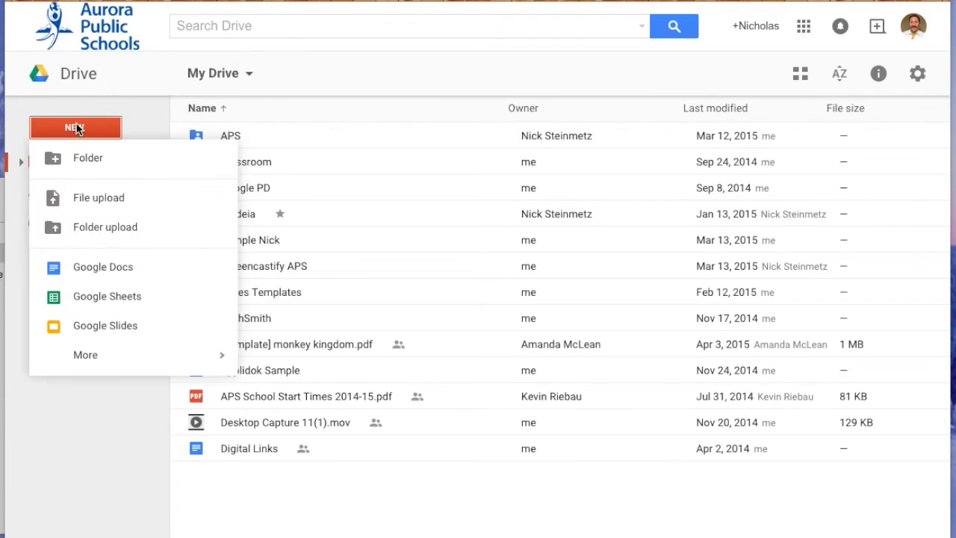
mouse_move(114, 372)
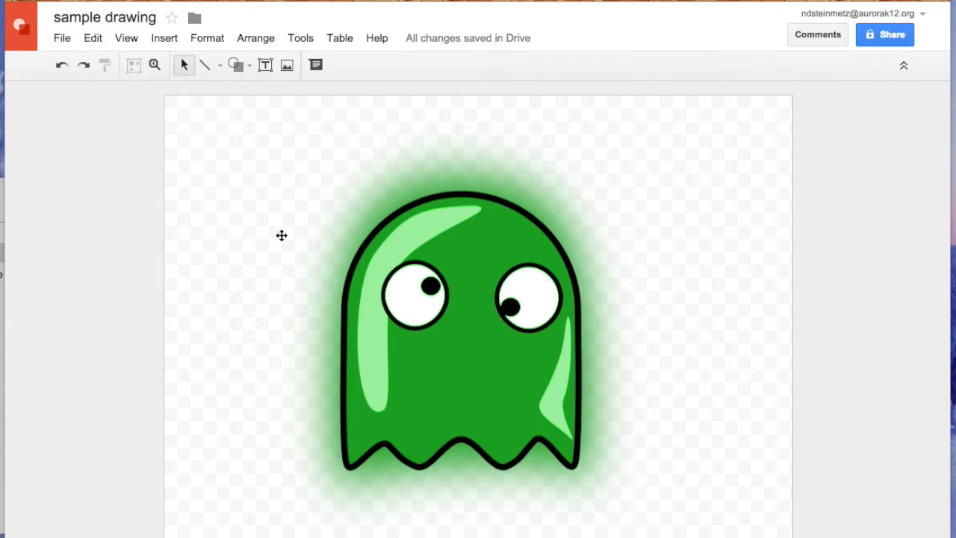
Step: Rename the sample drawing as Pacman
click(91, 21)
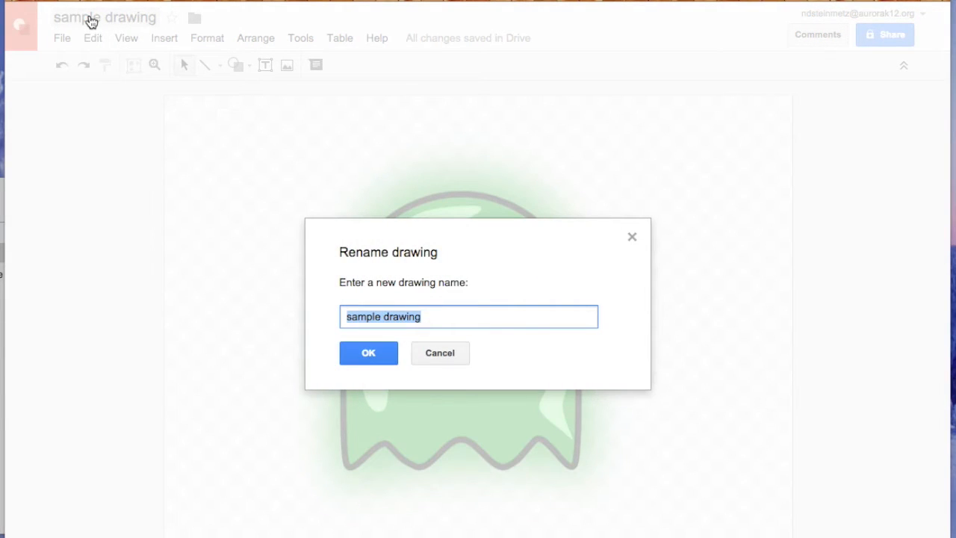
text(Pacman)
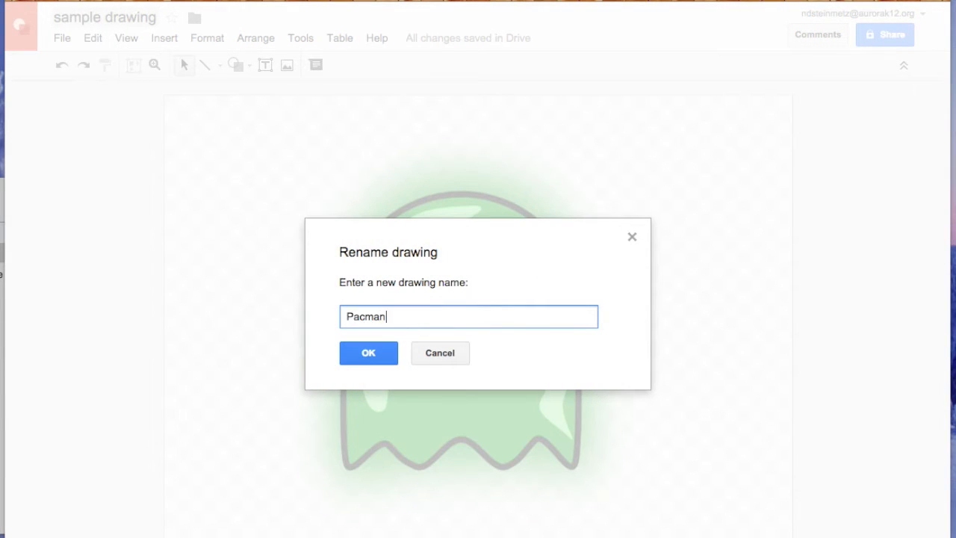
click(366, 352)
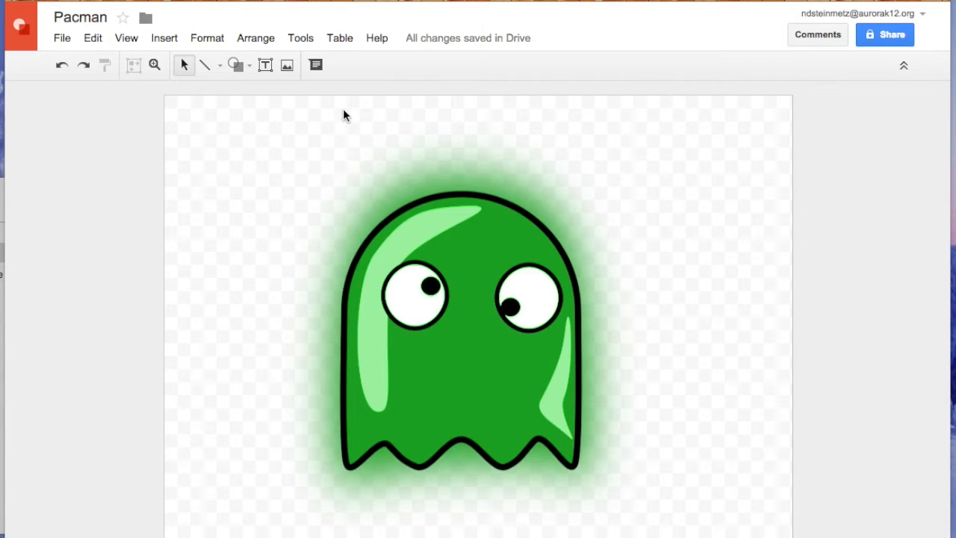
Step: Open the image insertion dialog and look through its URL, album and Google Drive sources
click(288, 67)
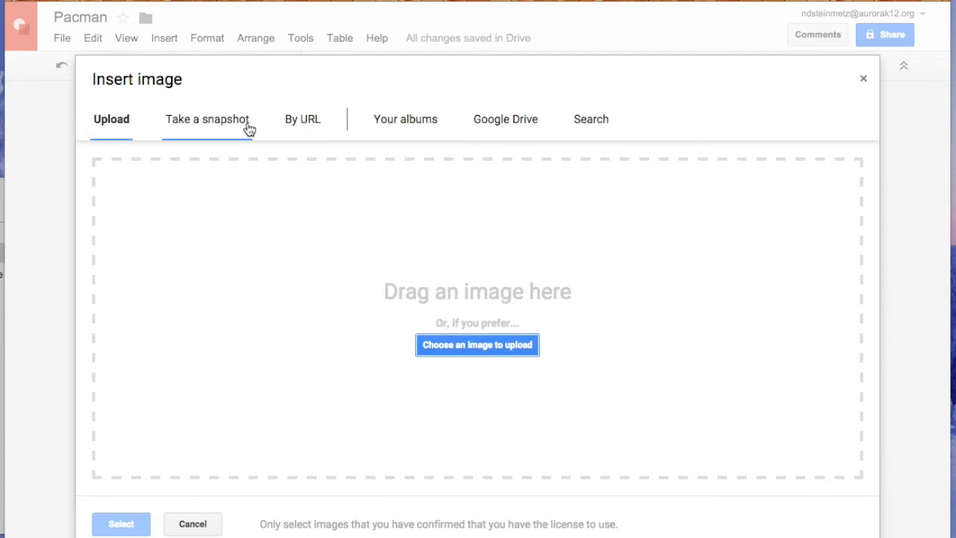
click(297, 125)
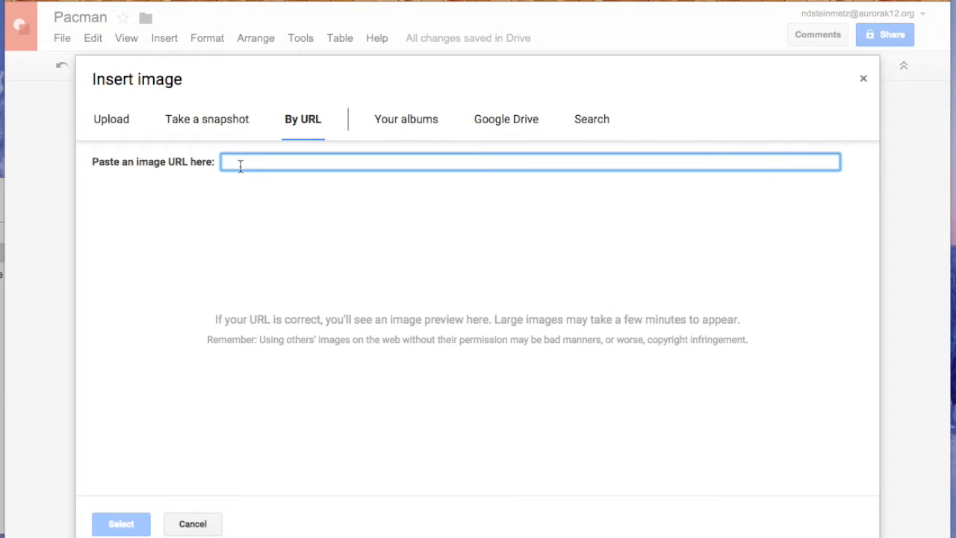
click(401, 123)
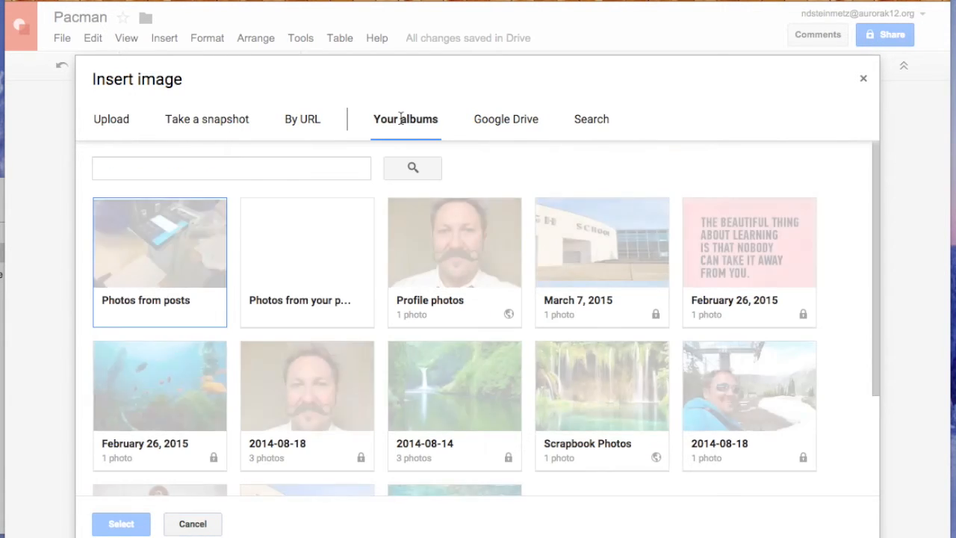
click(489, 121)
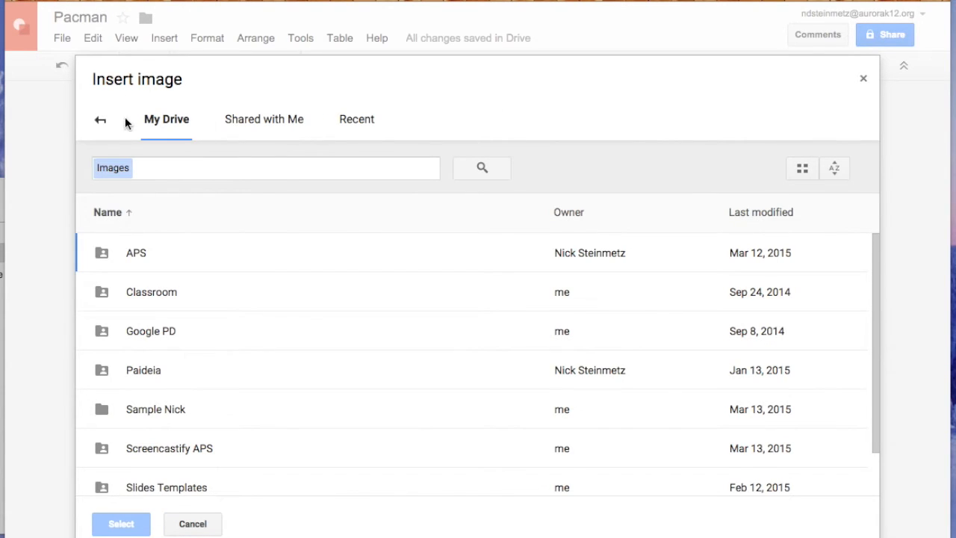
click(101, 122)
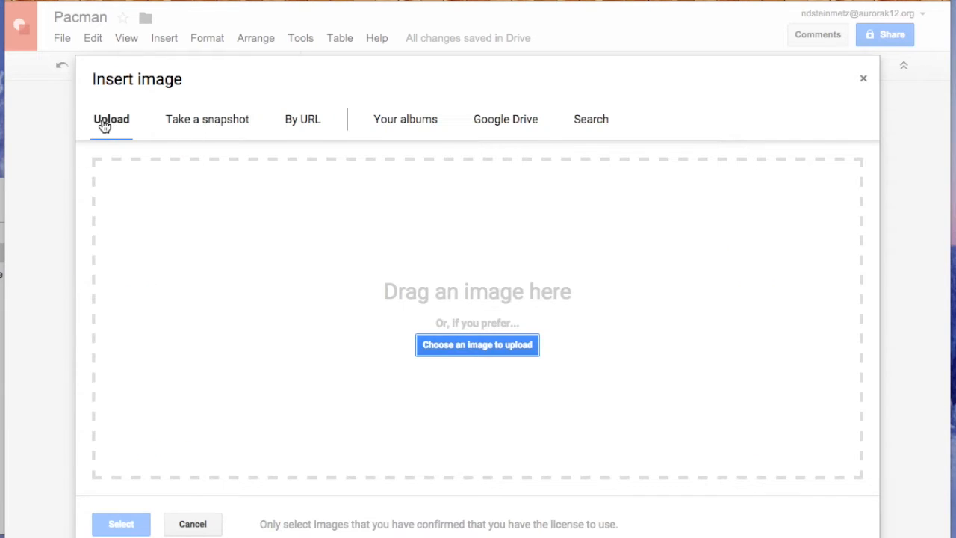
Step: Search Google images for "pacman" and insert the purple ghost wearing a cowboy hat and red bandana
click(582, 119)
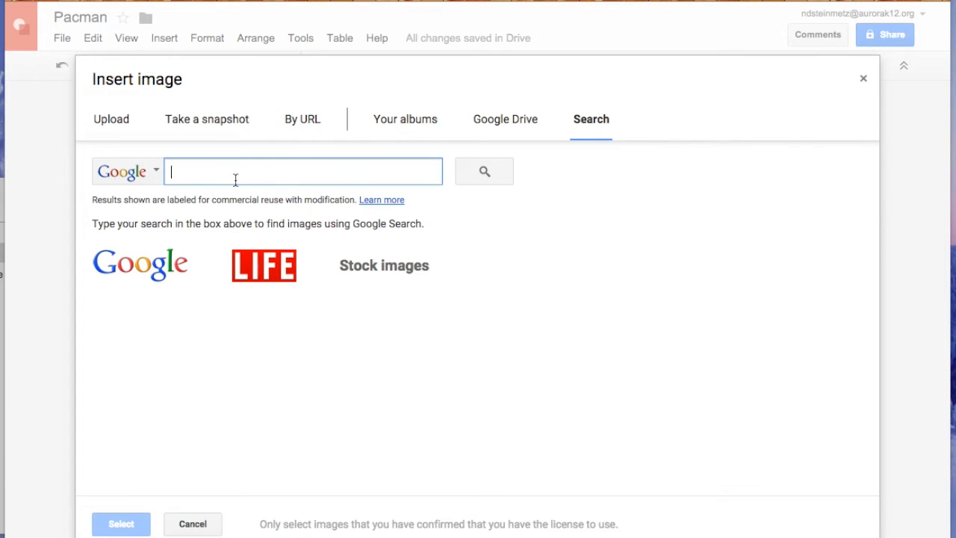
text(pacman)
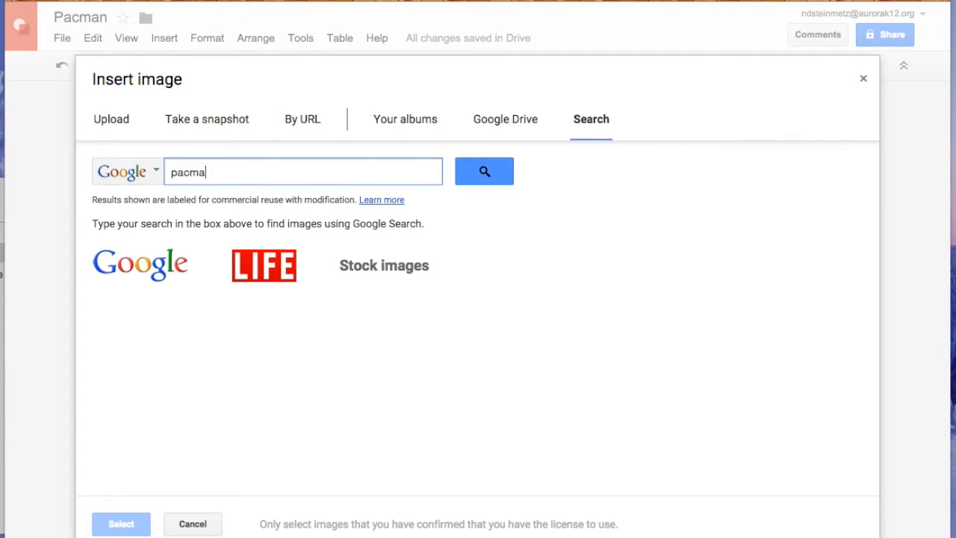
click(477, 177)
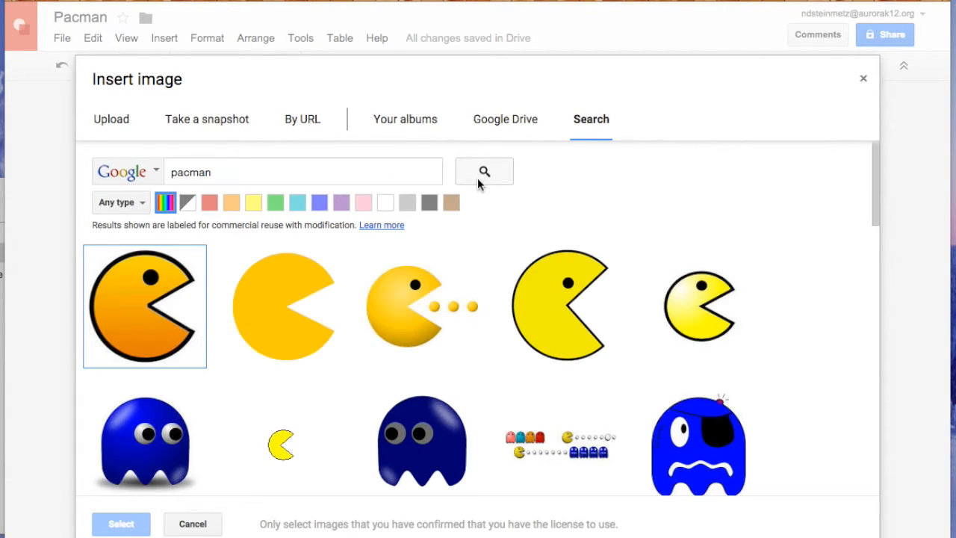
scroll(481, 280, down, 5)
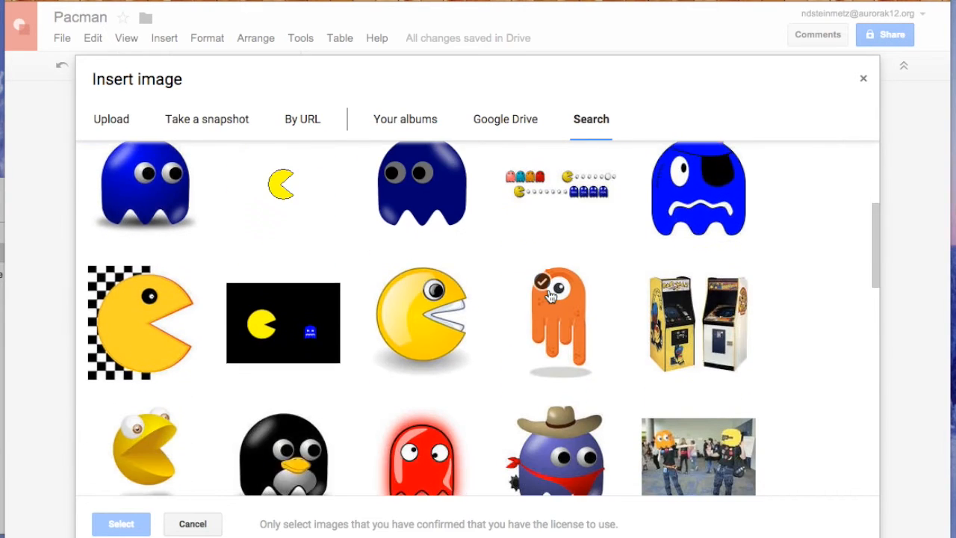
click(556, 326)
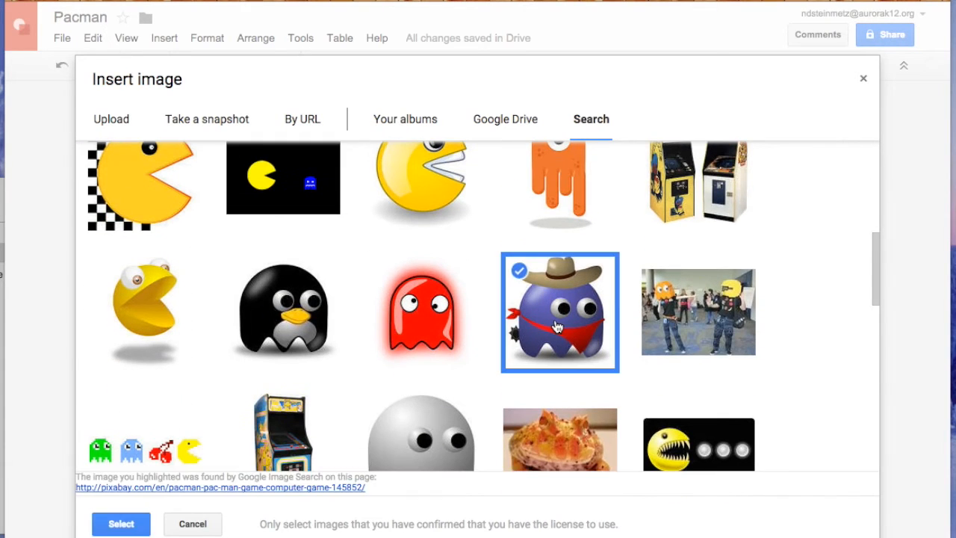
click(120, 524)
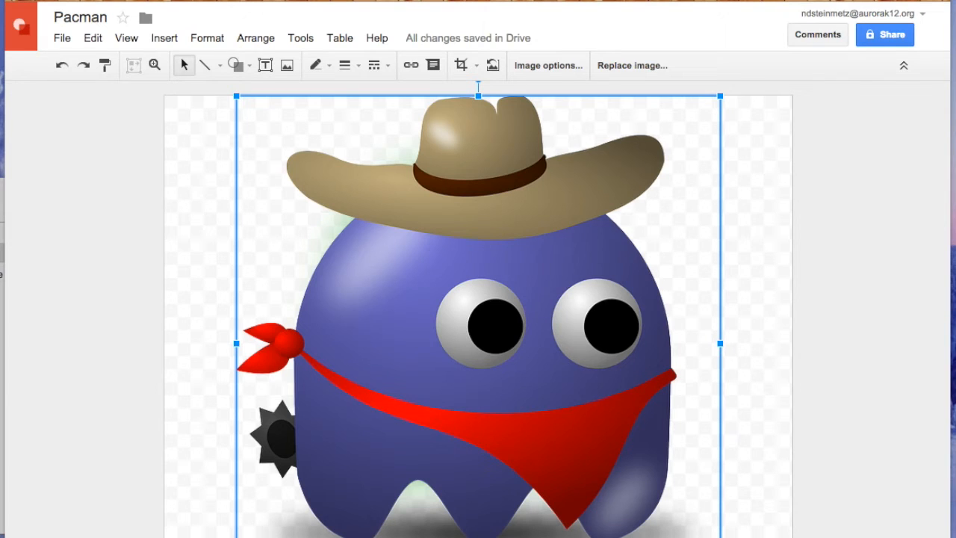
Step: Shrink the cowboy ghost image to less than half its size and place it on the canvas's left side
drag(716, 534, 409, 306)
drag(336, 203, 289, 333)
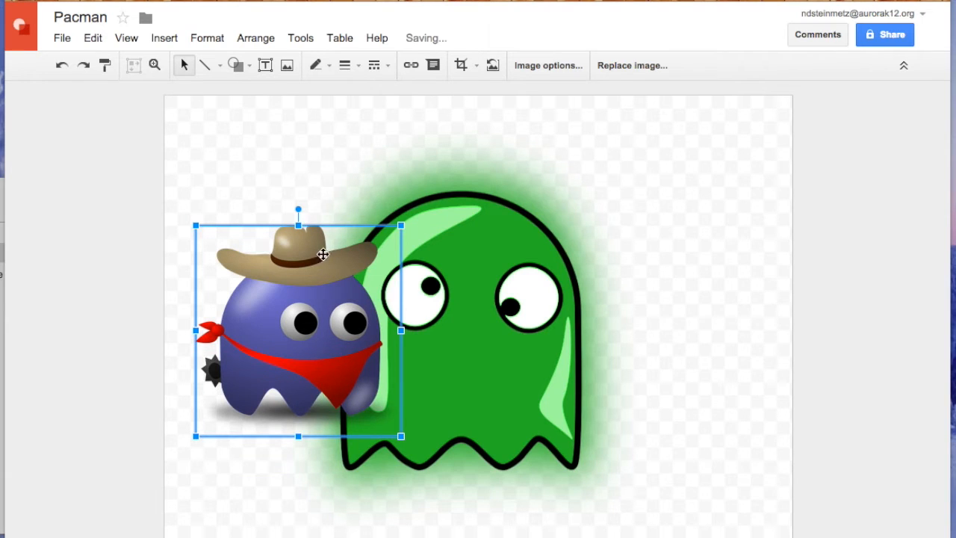
Step: Shrink the green ghost and position it on the canvas's right side, level with the cowboy ghost
click(474, 364)
drag(639, 533, 460, 337)
drag(395, 228, 770, 237)
drag(646, 299, 317, 279)
drag(365, 203, 657, 325)
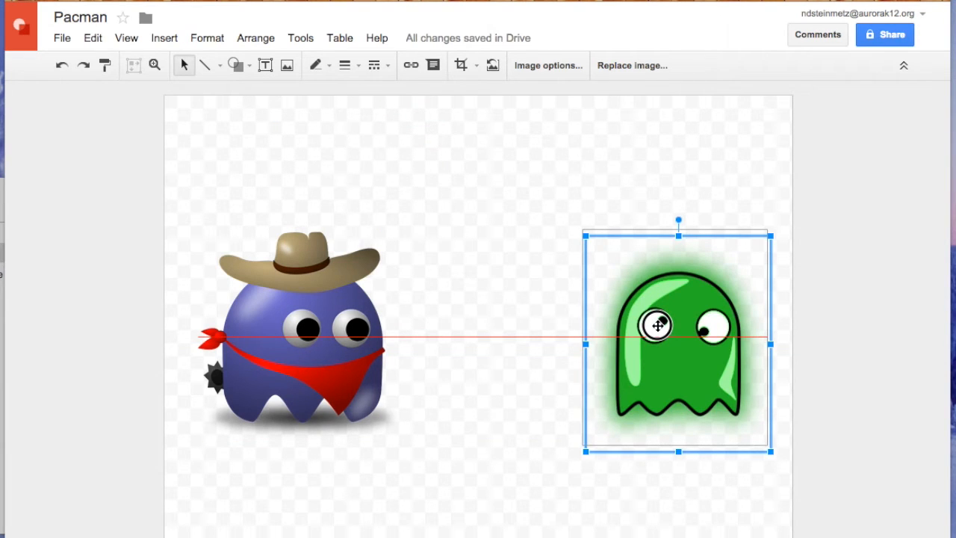
mouse_move(657, 325)
mouse_down()
mouse_move(533, 335)
mouse_move(595, 322)
mouse_move(482, 322)
mouse_move(660, 330)
mouse_up()
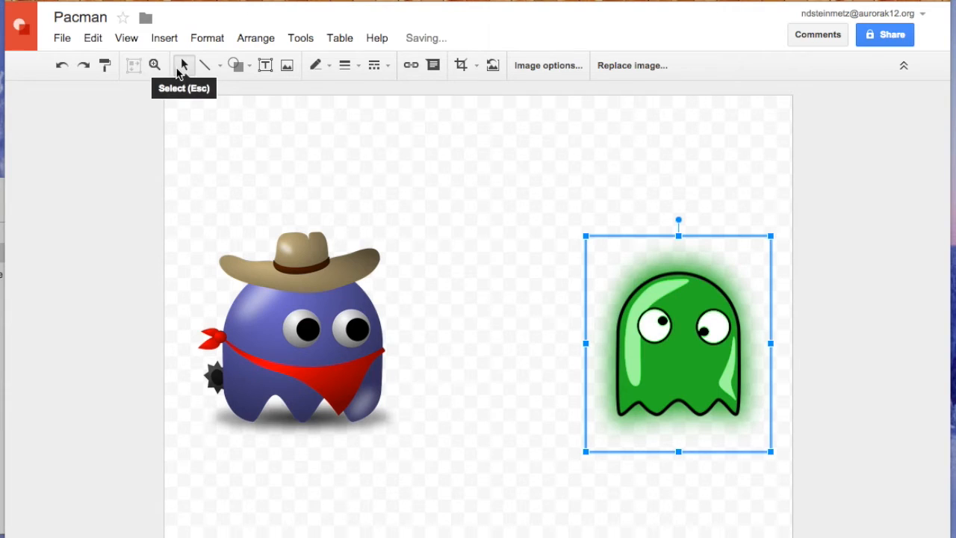
click(256, 38)
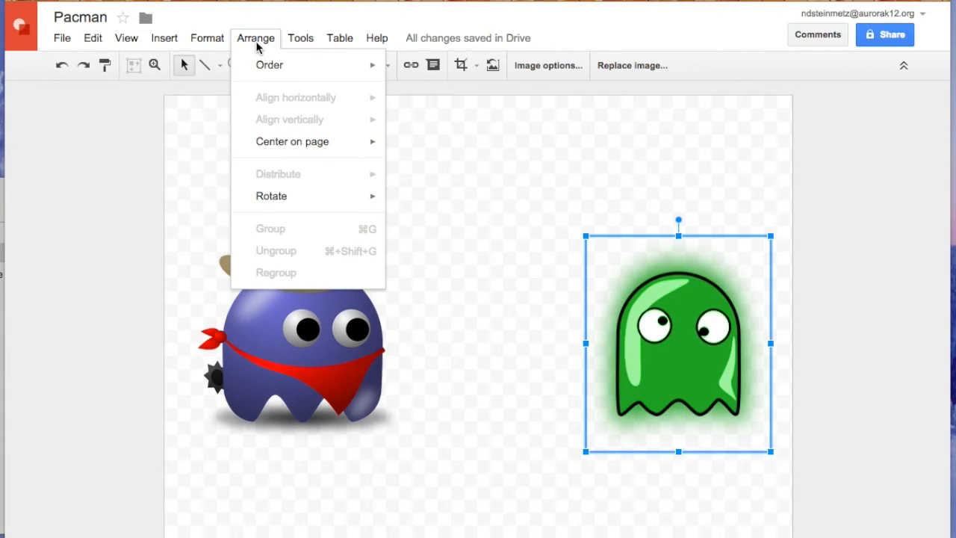
mouse_move(271, 67)
click(458, 250)
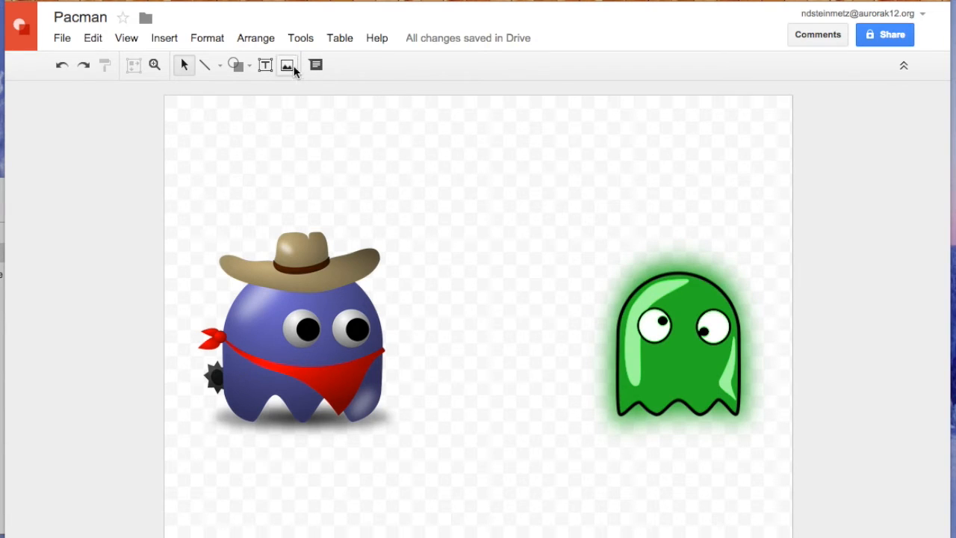
Step: Draw a large pie shape between the two ghosts and adjust both edges of its opening into a mouth facing the green ghost
click(245, 69)
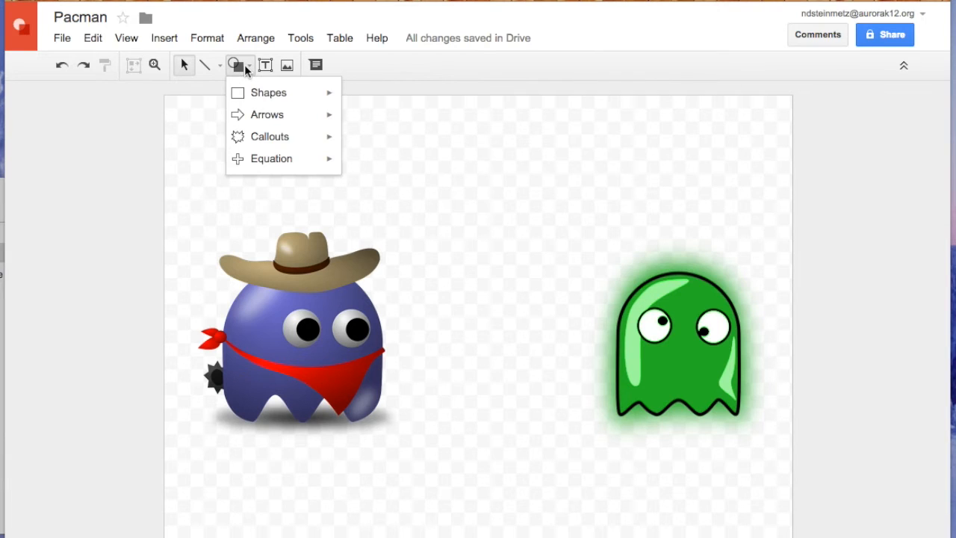
mouse_move(260, 100)
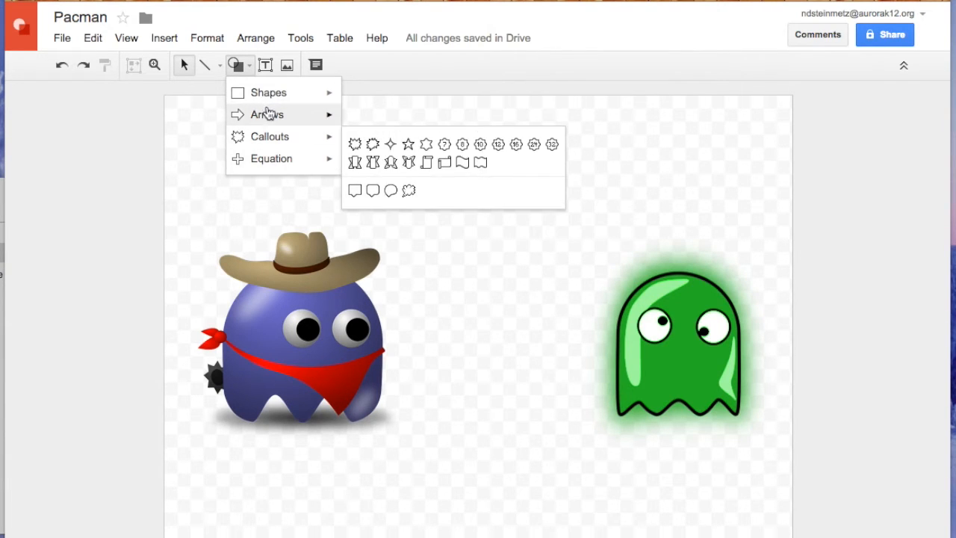
click(355, 147)
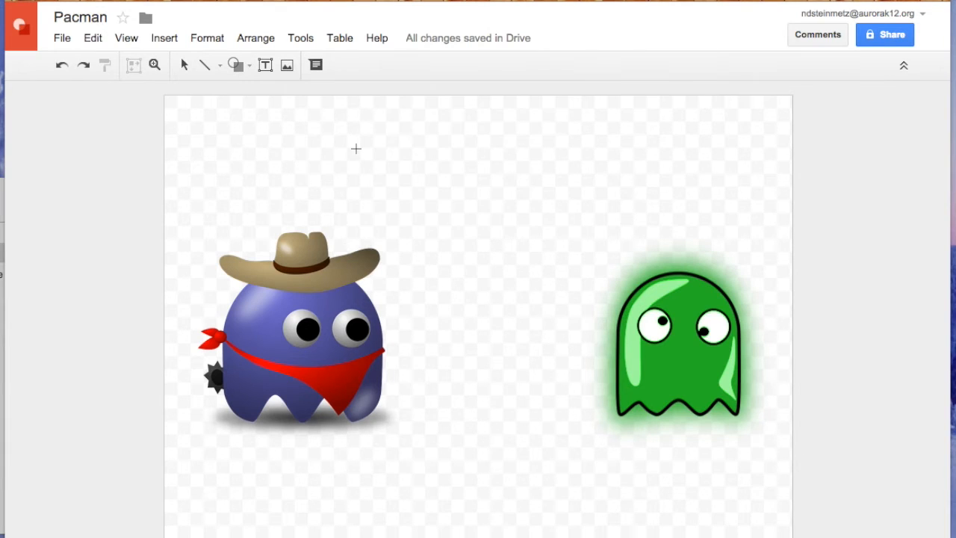
drag(410, 218, 632, 463)
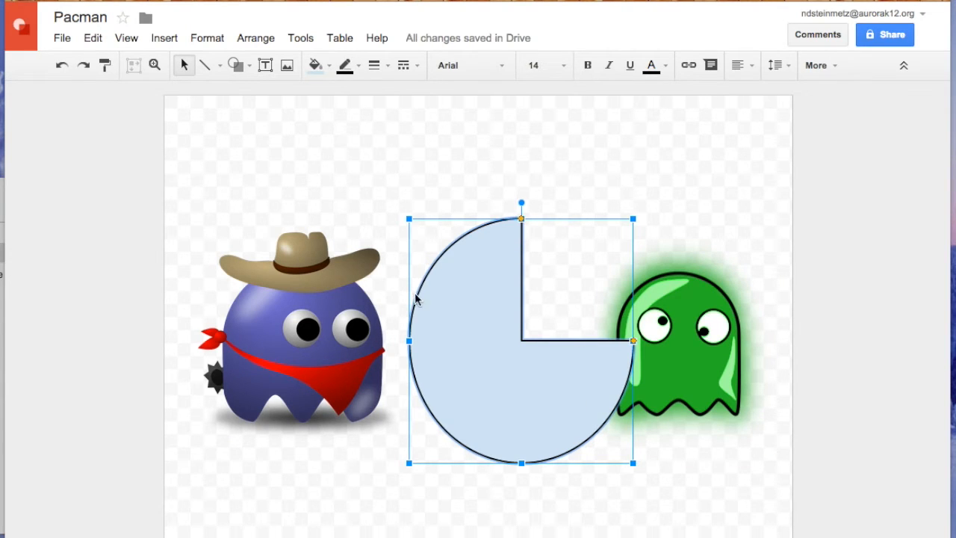
drag(521, 218, 606, 264)
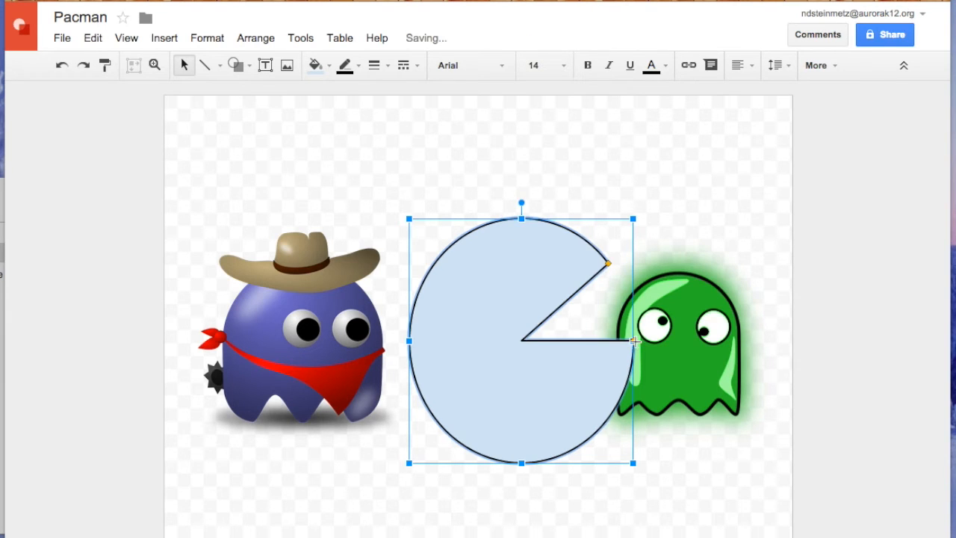
drag(632, 341, 609, 441)
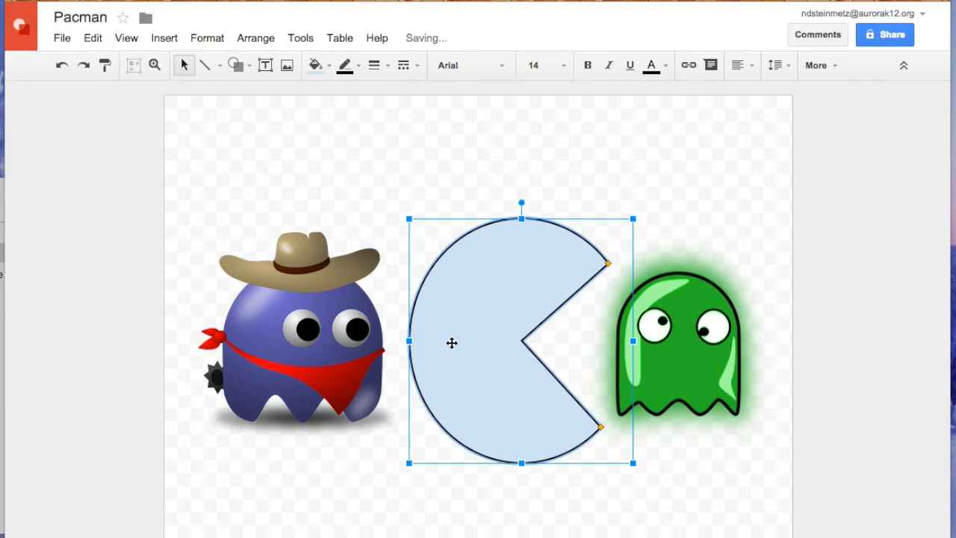
Step: Fill the pie shape with yellow and give it a thick blue outline
click(321, 75)
click(365, 137)
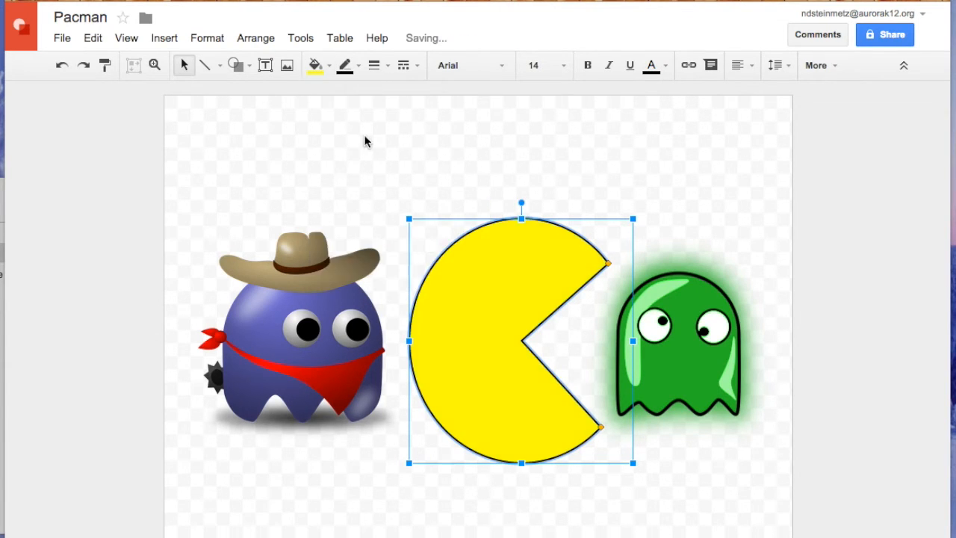
click(354, 73)
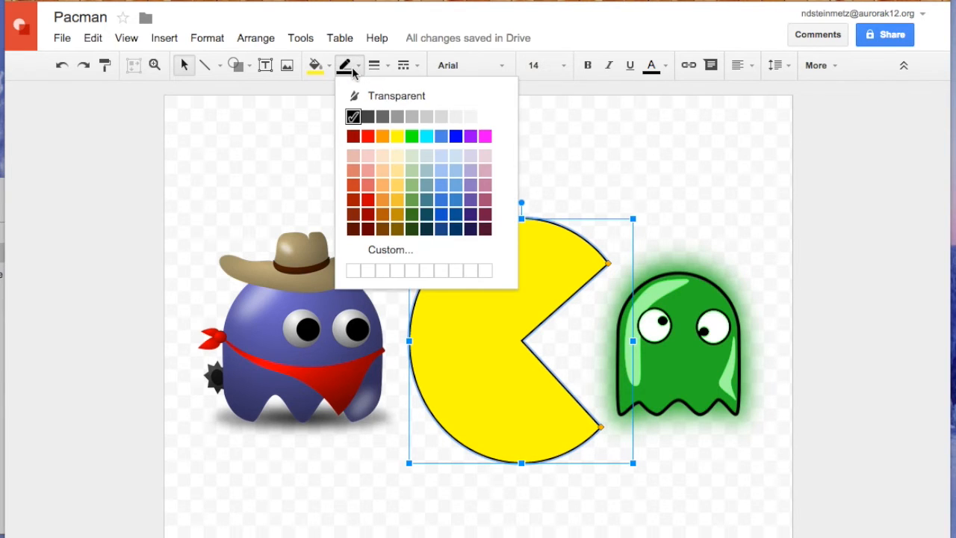
click(456, 136)
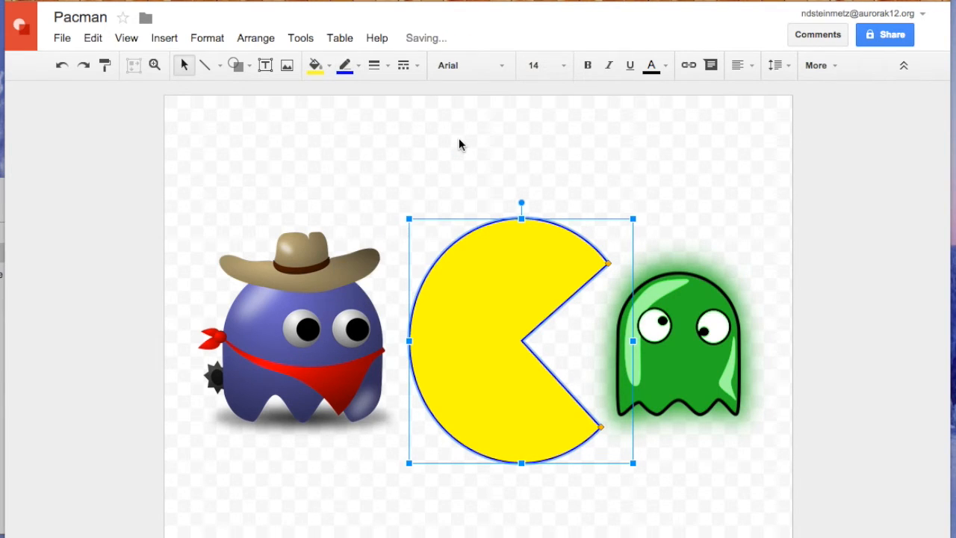
click(376, 67)
click(400, 203)
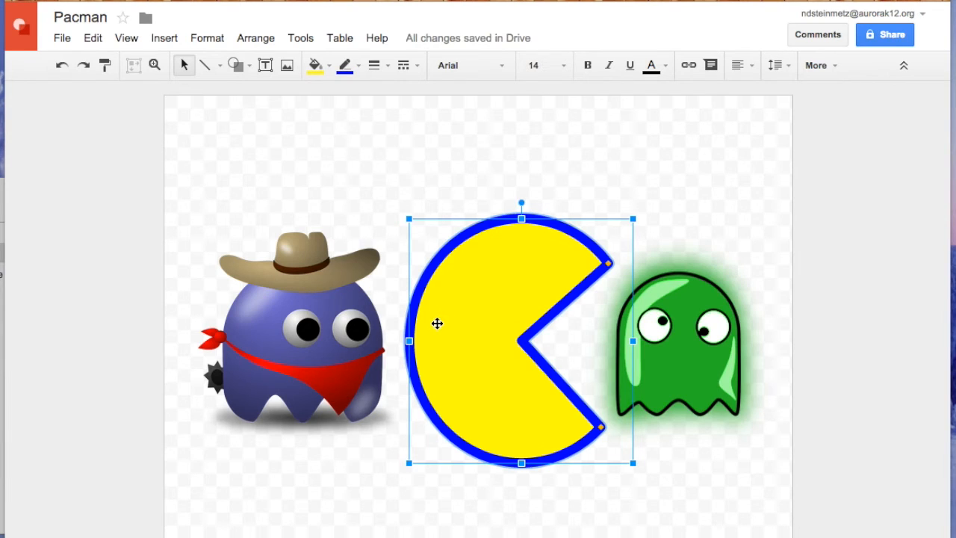
Step: Add the text "Pacman" inside the yellow shape and set its font to Calligraffitti
double_click(437, 326)
text(Pacman)
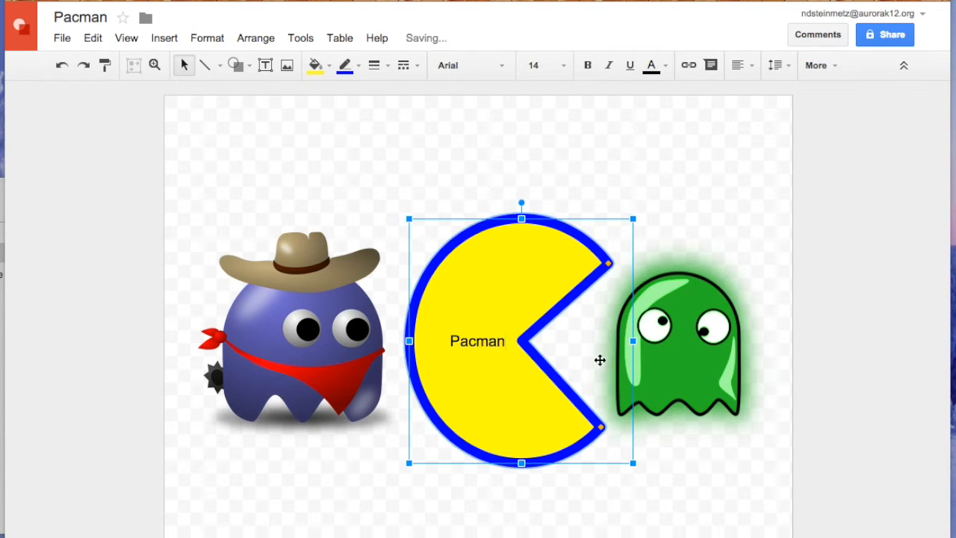
click(503, 345)
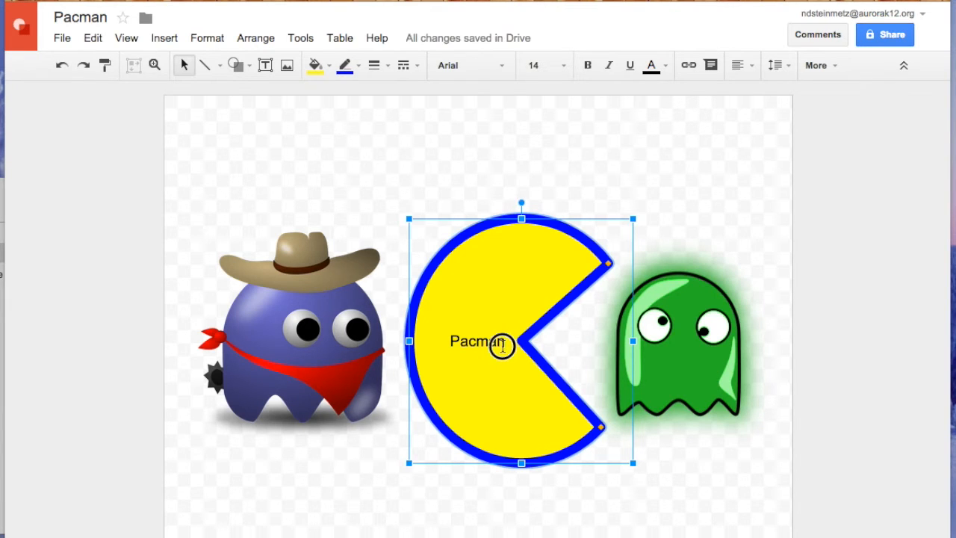
double_click(459, 337)
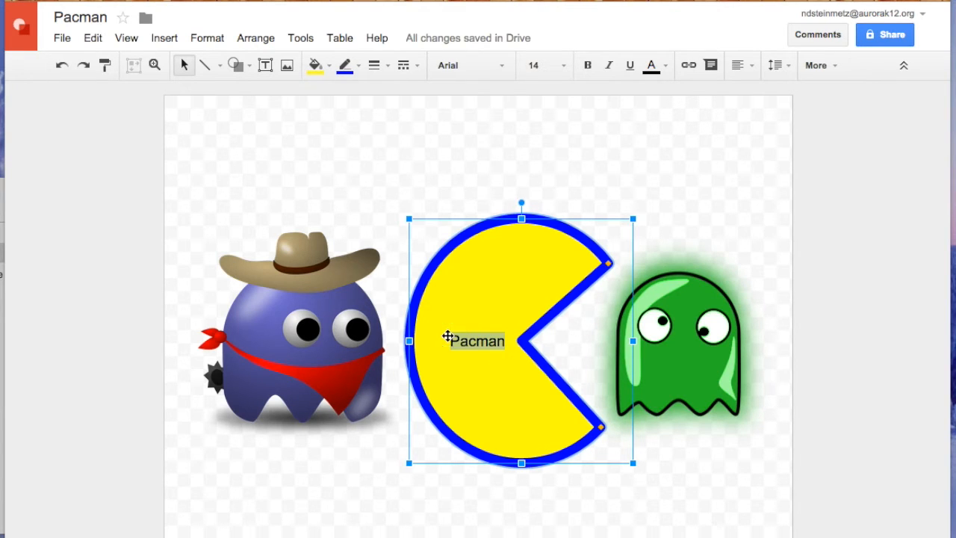
click(502, 66)
click(493, 360)
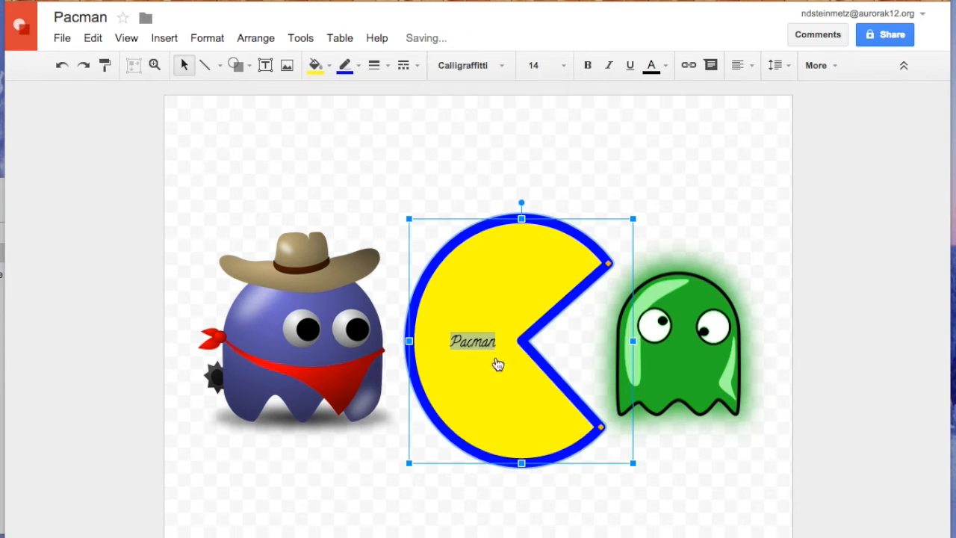
Step: Set the "Pacman" text inside the yellow shape to size 18, bold and blue
click(563, 66)
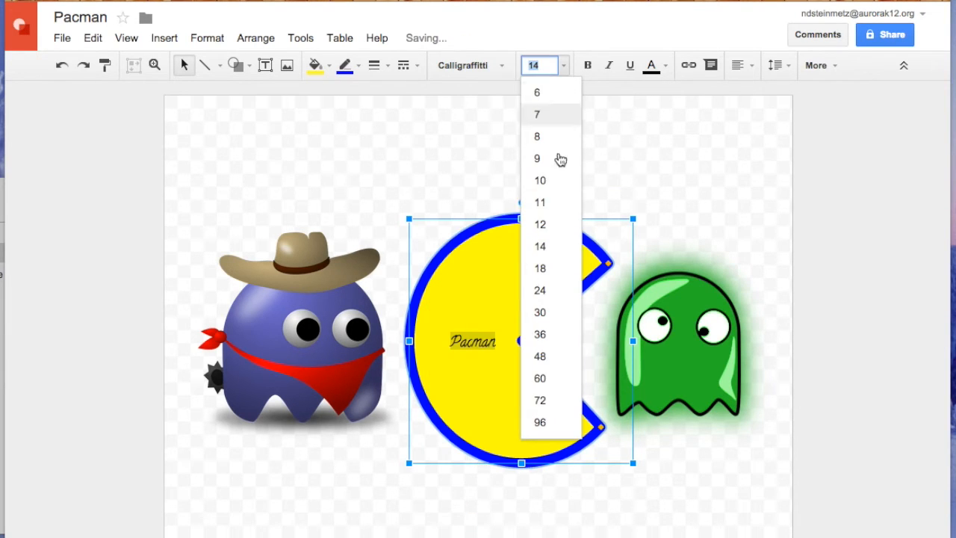
click(553, 277)
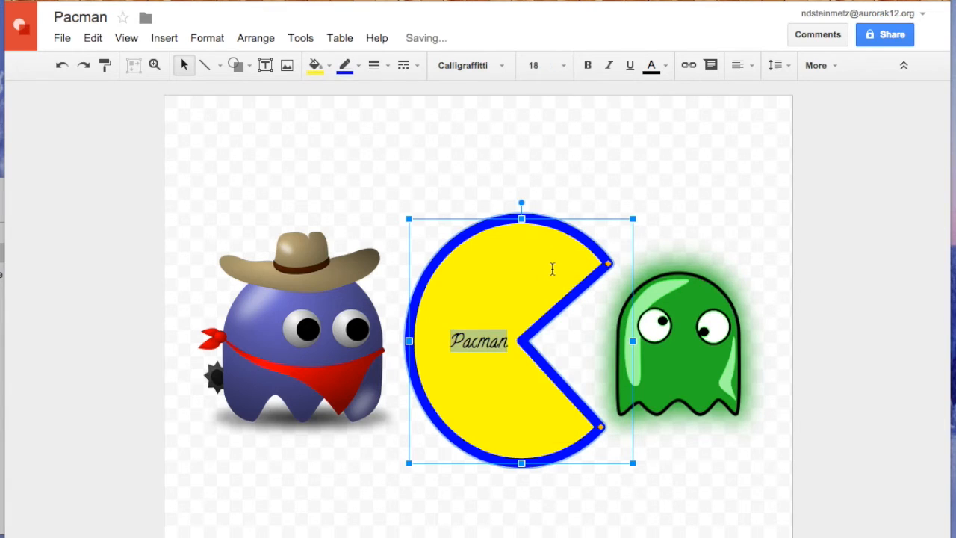
click(588, 66)
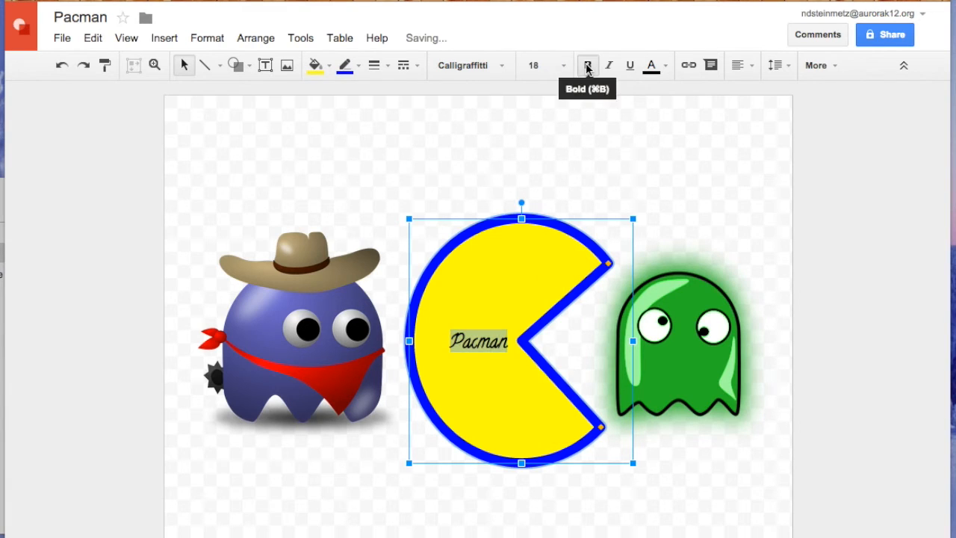
click(652, 66)
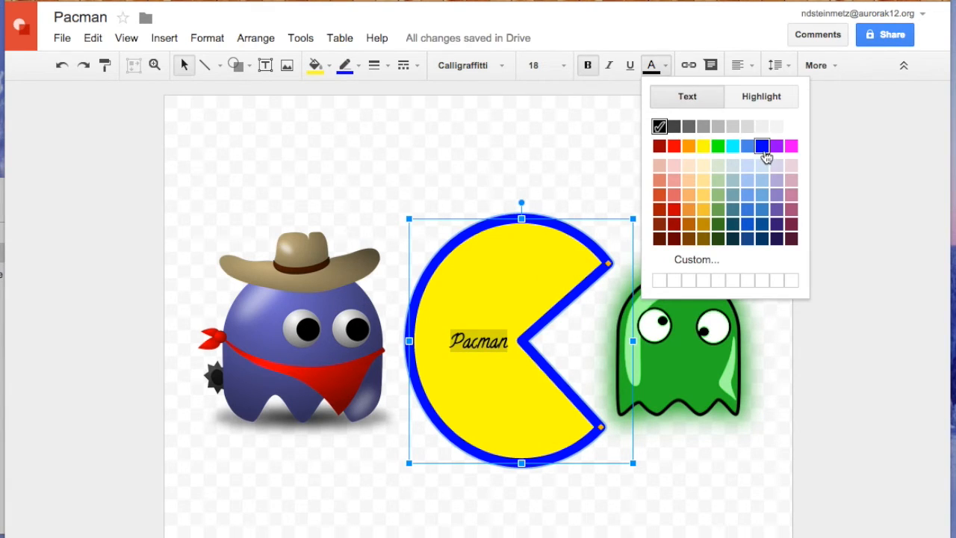
click(762, 147)
click(491, 171)
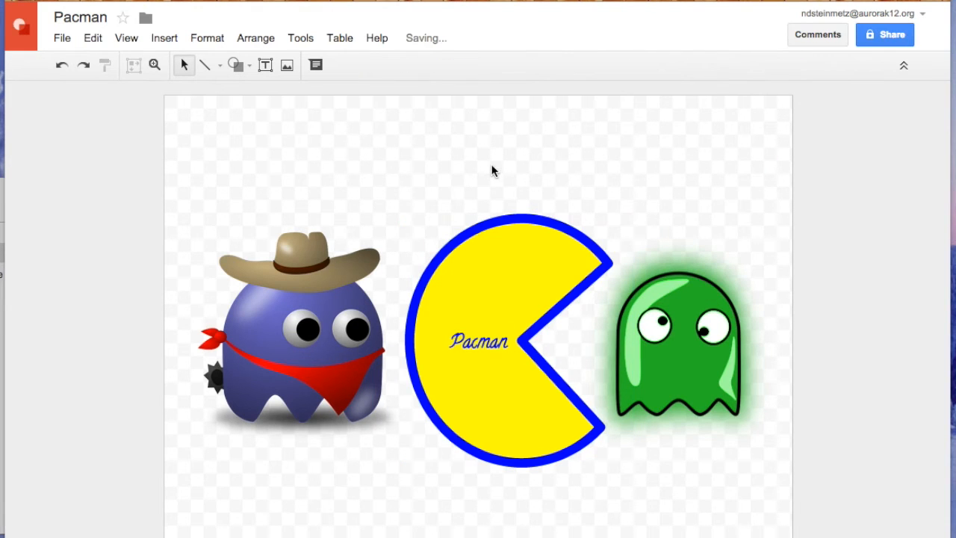
Step: Add a text box reading "Pacman" above the yellow shape, near the canvas's upper edge
click(312, 323)
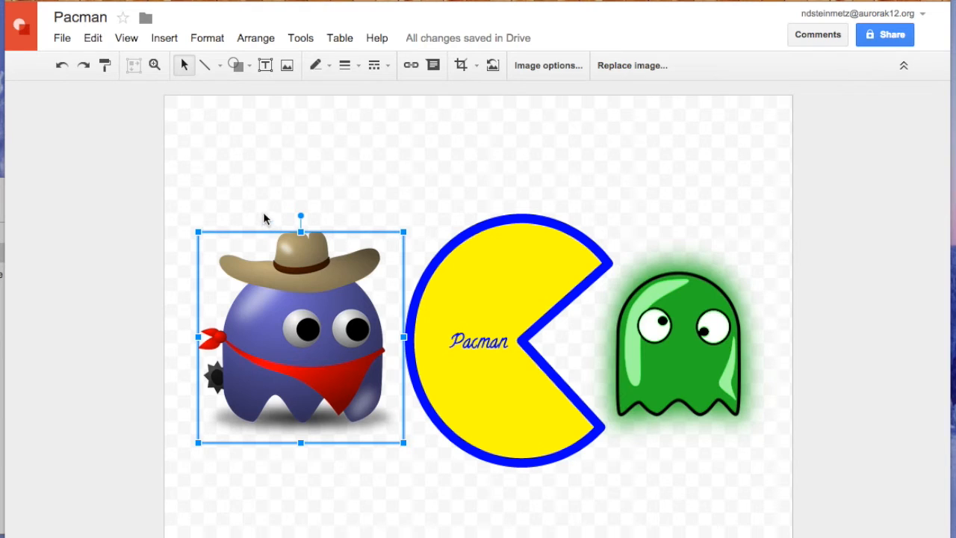
click(265, 65)
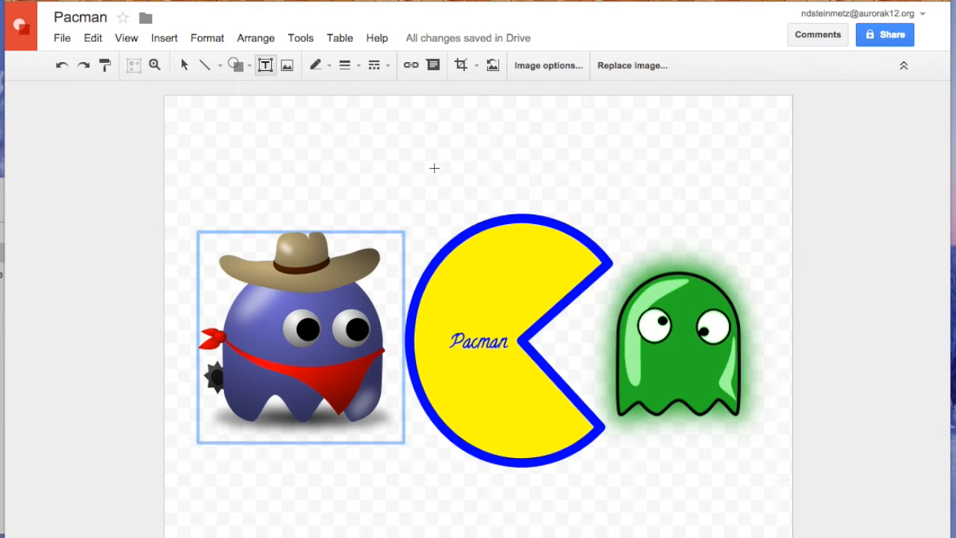
click(415, 121)
text(Pacman)
Step: Format the new "Pacman" title in bold Amatic SC at size 18
drag(484, 140, 408, 136)
click(461, 66)
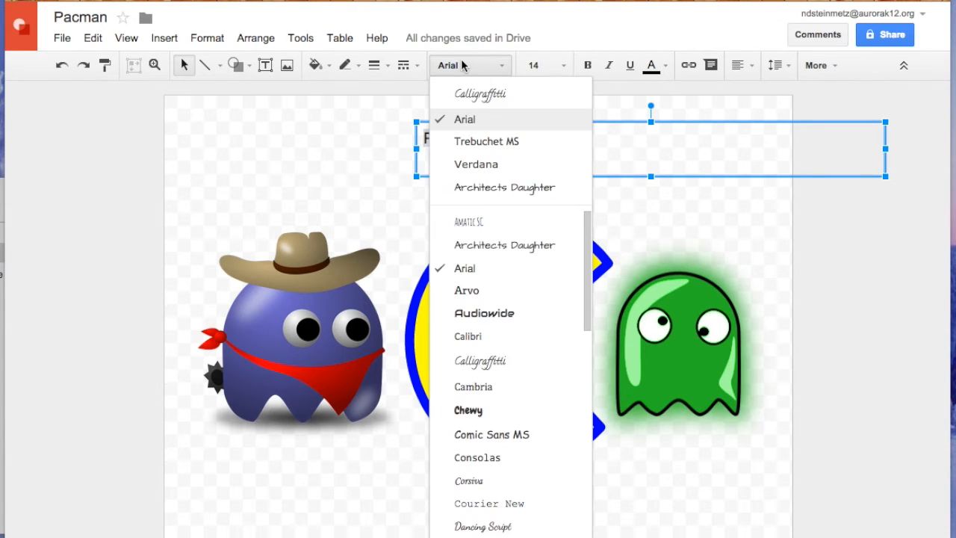
click(484, 222)
click(588, 66)
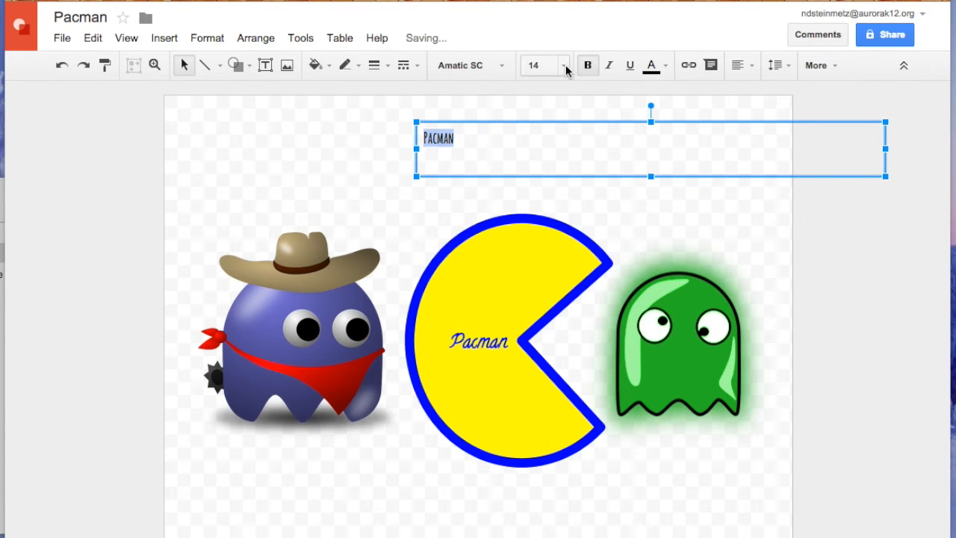
click(567, 65)
click(552, 270)
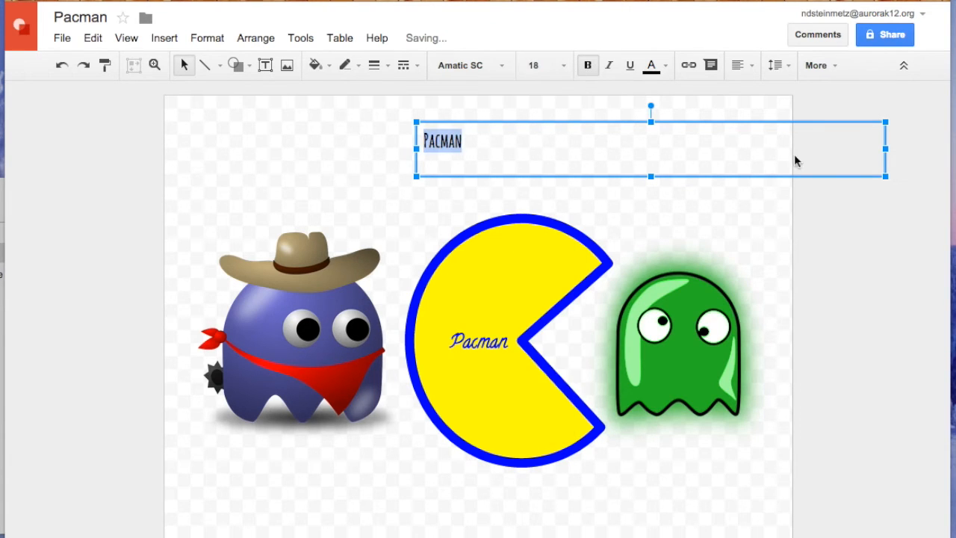
Step: Shrink the title's text box to fit its word and move it slightly towards the canvas's horizontal centre
drag(885, 148, 479, 145)
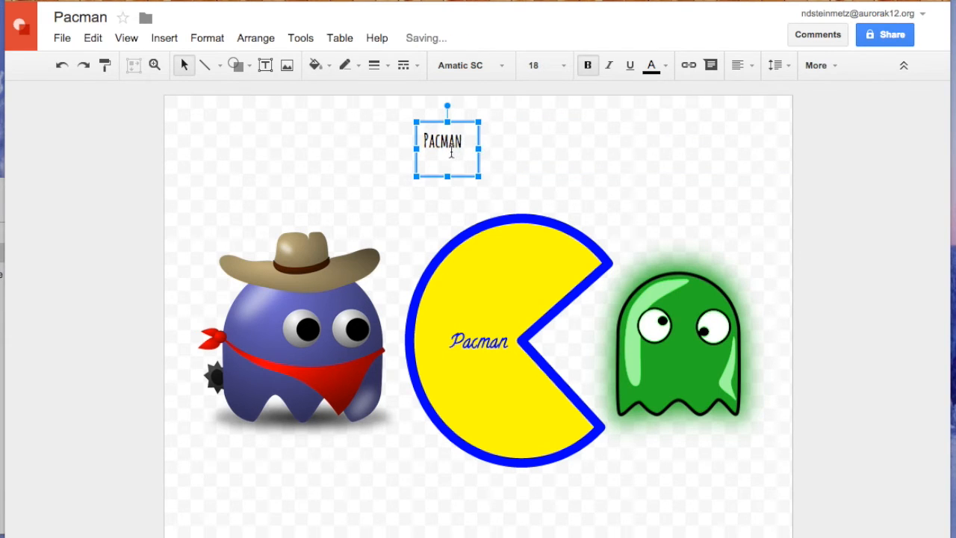
drag(449, 180, 446, 161)
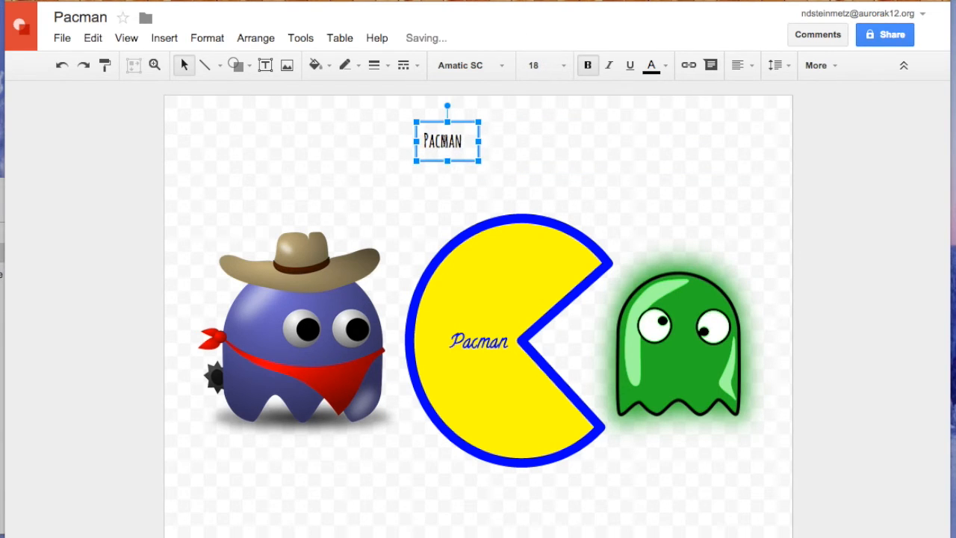
drag(436, 125, 457, 122)
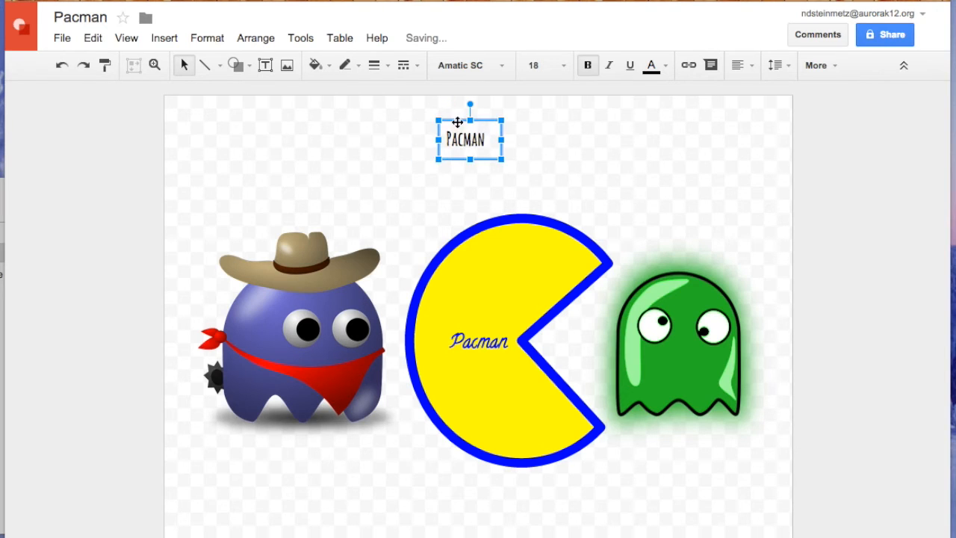
click(377, 178)
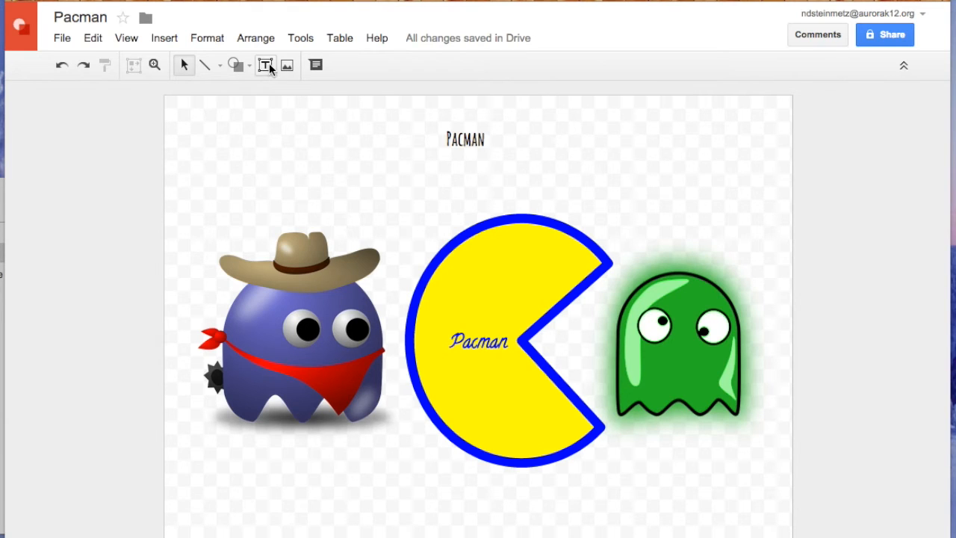
Step: Draw a rounded rectangular callout above the cowboy ghost's hat and enter "Watch Out!" in it
click(236, 65)
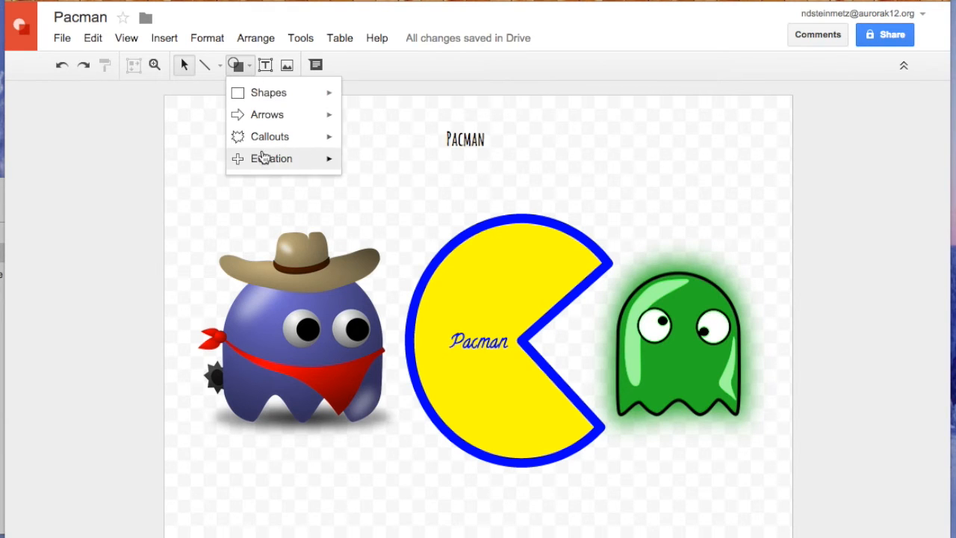
mouse_move(265, 141)
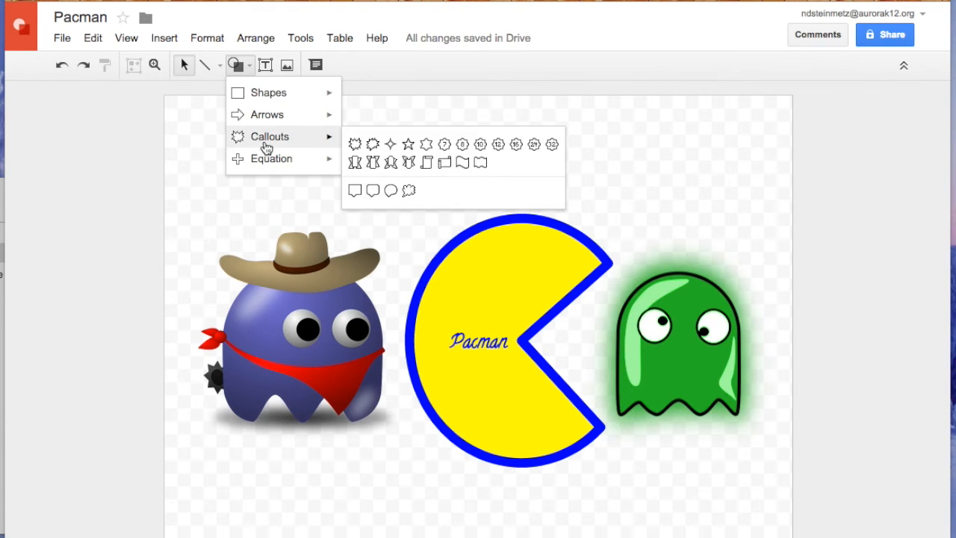
click(376, 191)
drag(228, 151, 319, 218)
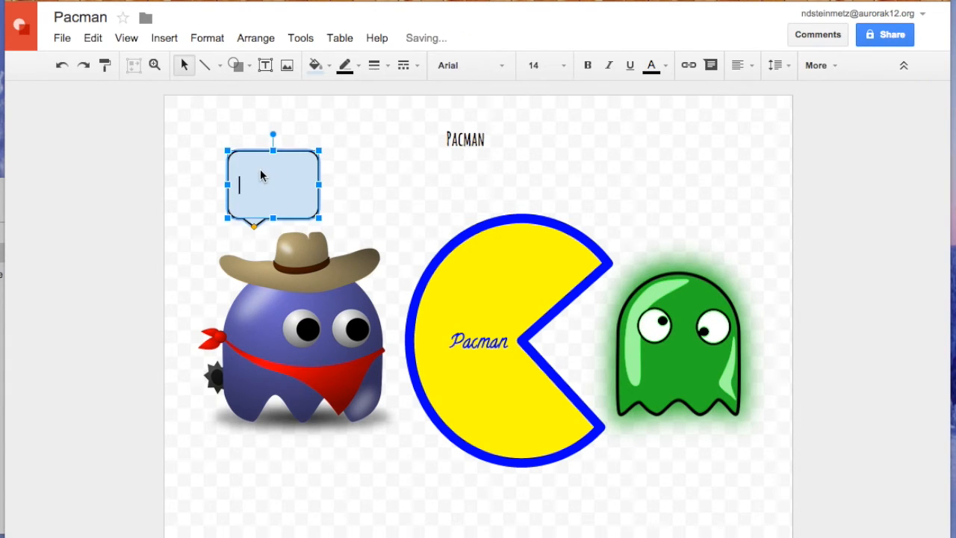
text(Watch Out!)
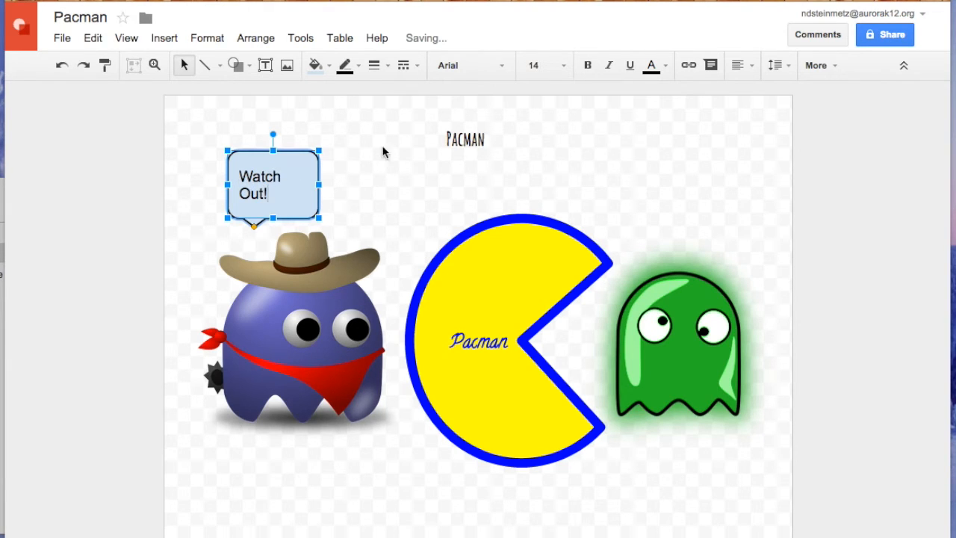
Step: Centre the callout's text horizontally and fill the callout with cyan
click(738, 66)
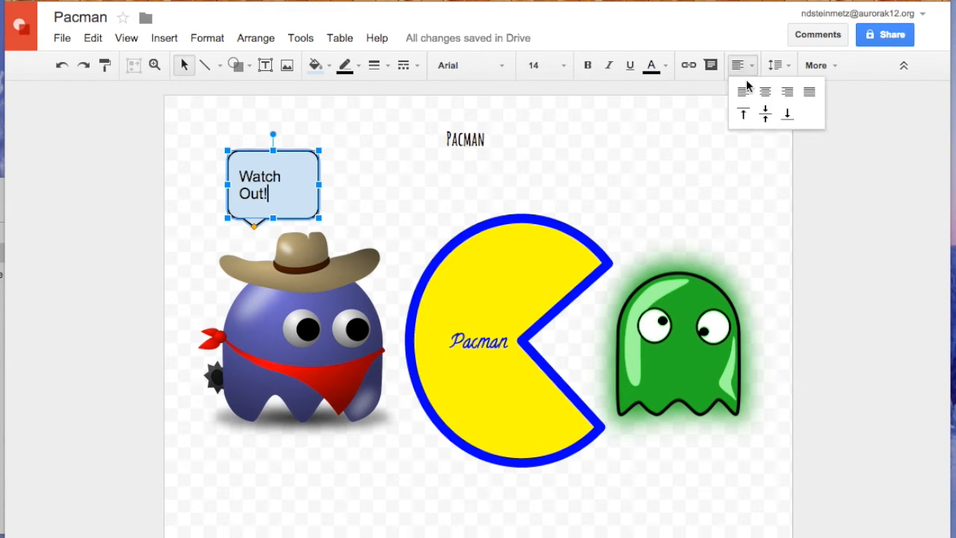
click(766, 92)
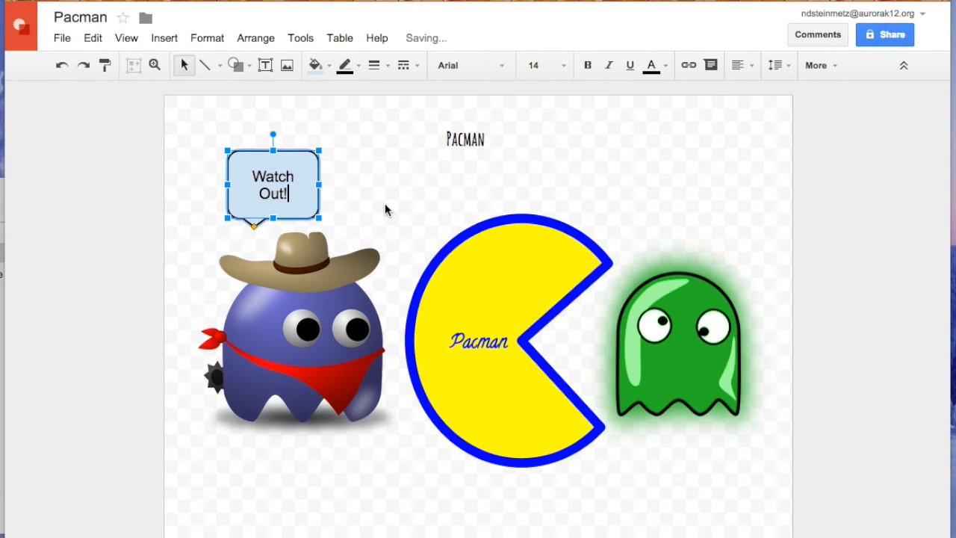
click(316, 69)
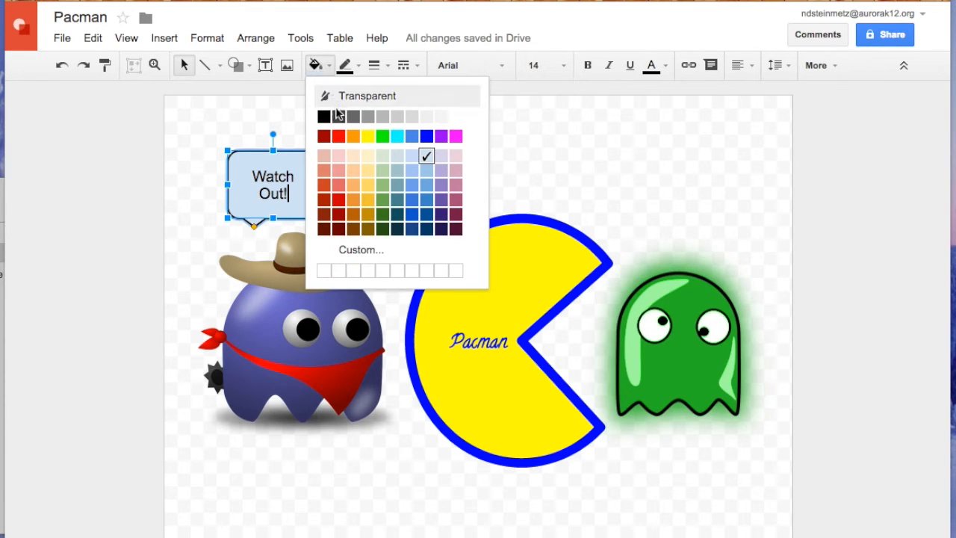
click(397, 136)
click(360, 196)
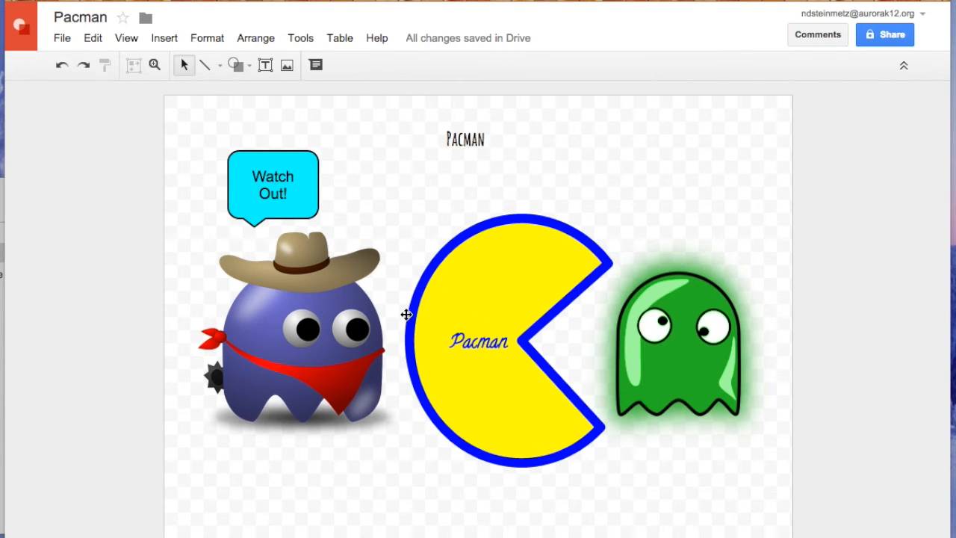
Step: Crop the green ghost image slightly inward from its upper-right corner
click(646, 317)
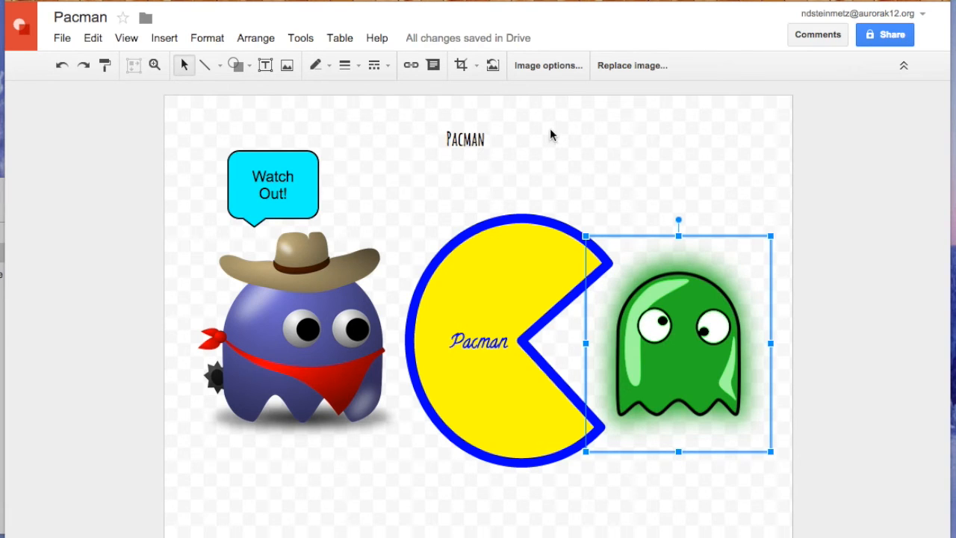
click(461, 65)
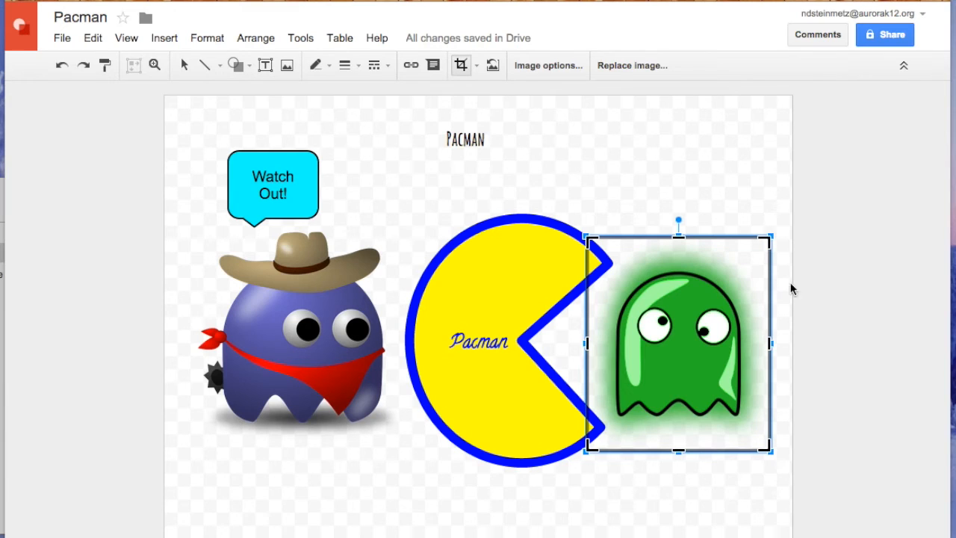
mouse_move(766, 240)
mouse_down()
mouse_move(757, 251)
mouse_move(768, 234)
mouse_move(759, 244)
mouse_up()
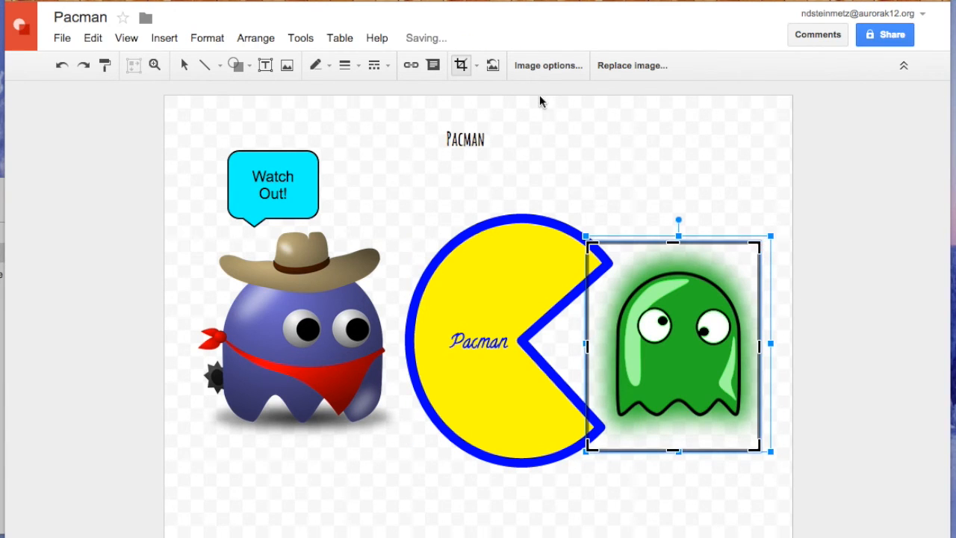
click(477, 68)
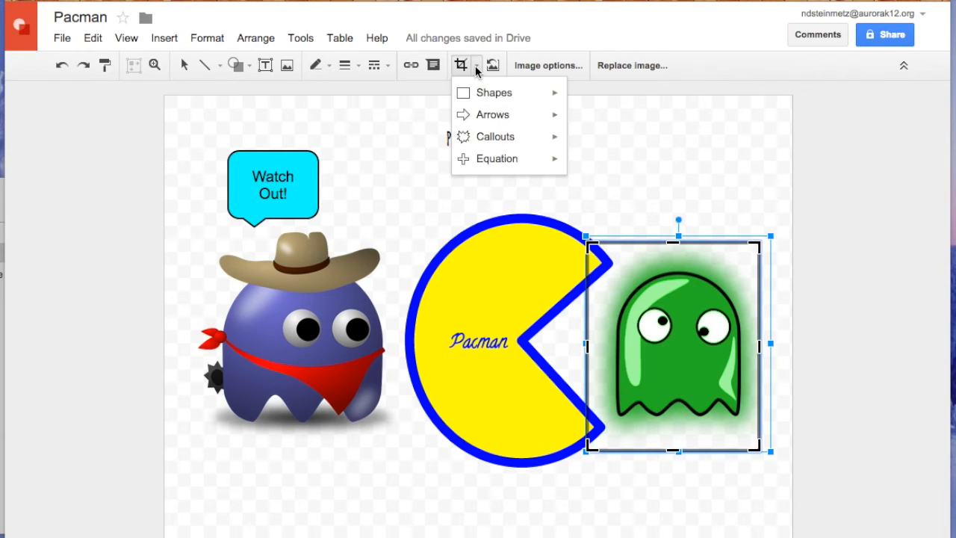
click(476, 69)
click(460, 67)
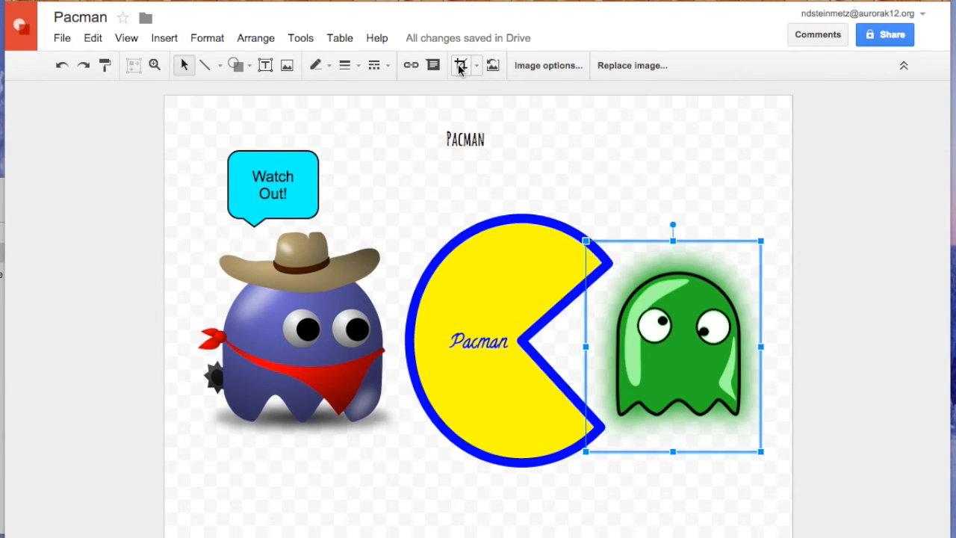
click(460, 68)
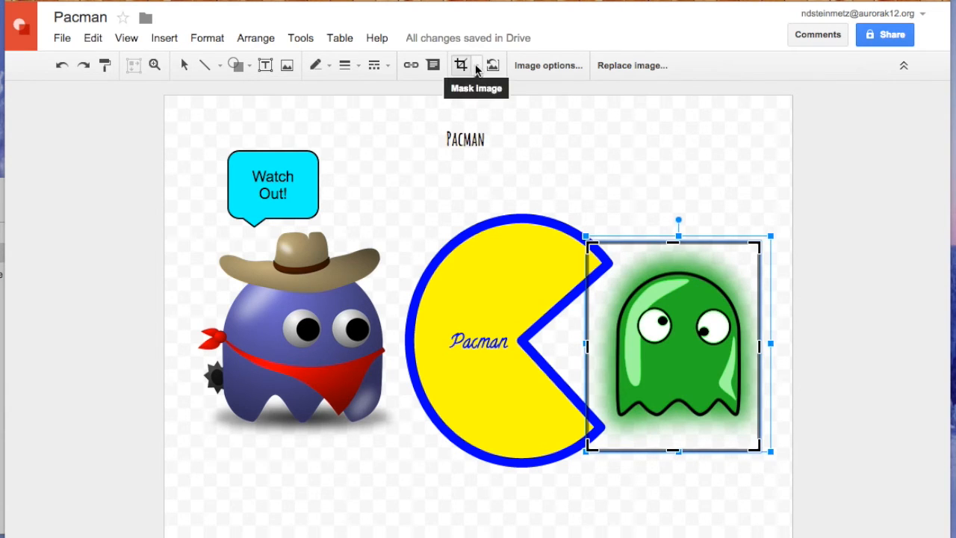
click(476, 68)
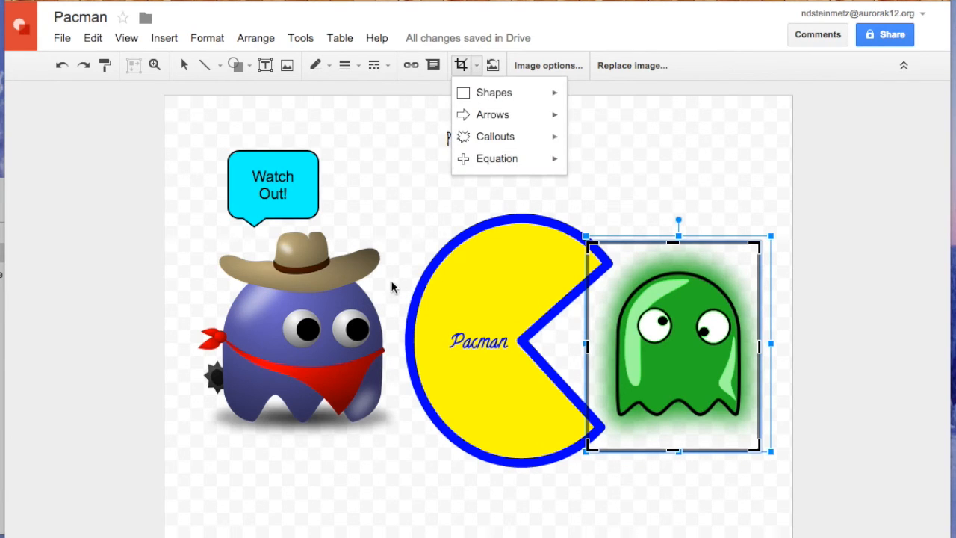
click(320, 300)
Step: Try masking the cowboy ghost image with a diamond shape and undo the mask
click(322, 299)
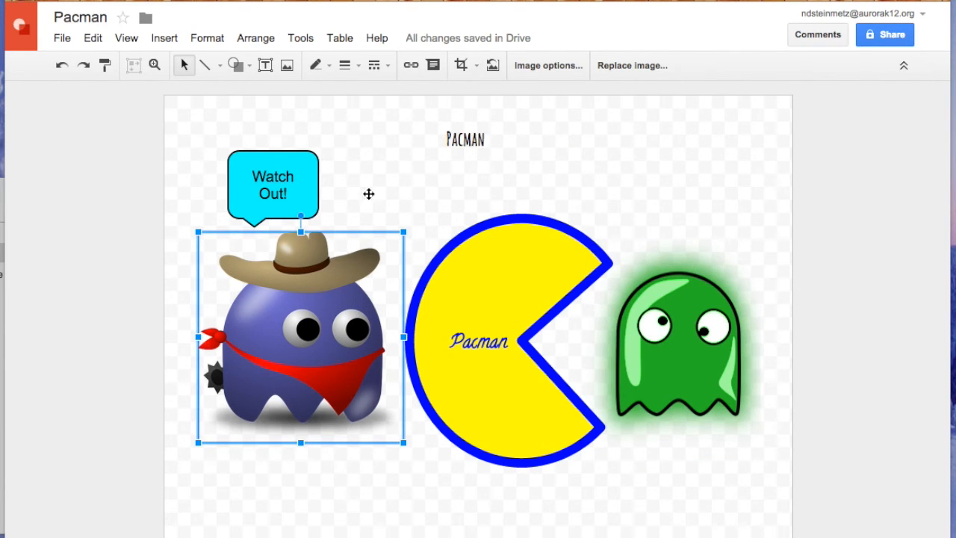
click(463, 66)
click(476, 65)
mouse_move(490, 97)
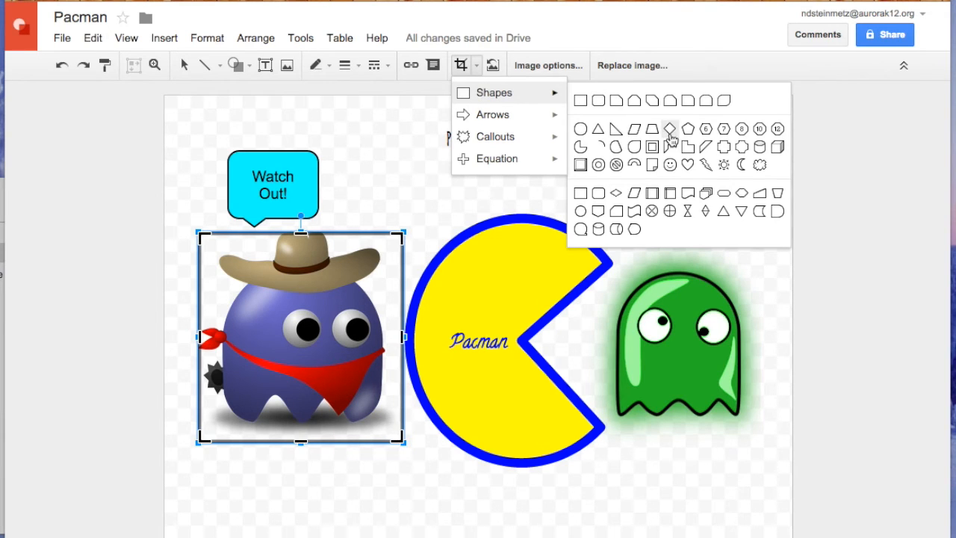
click(670, 133)
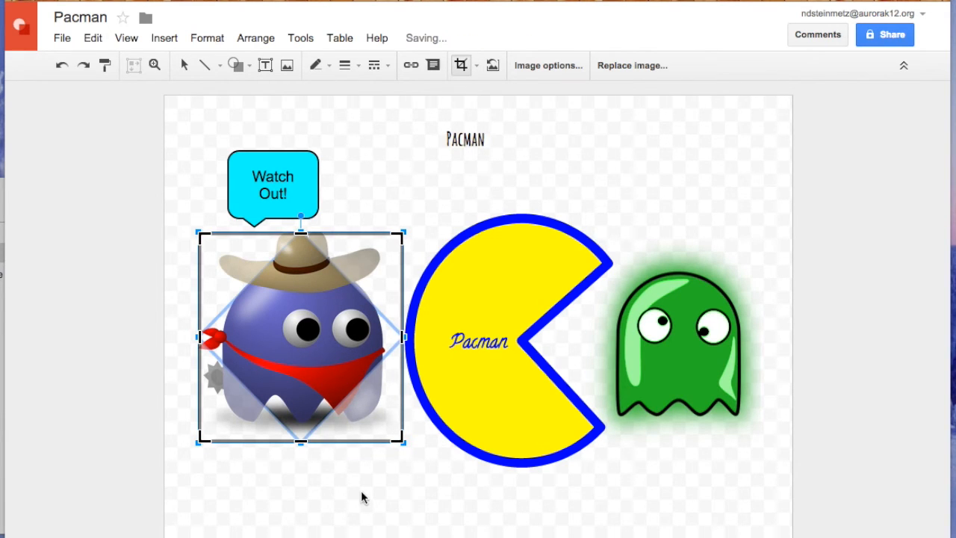
key(Return)
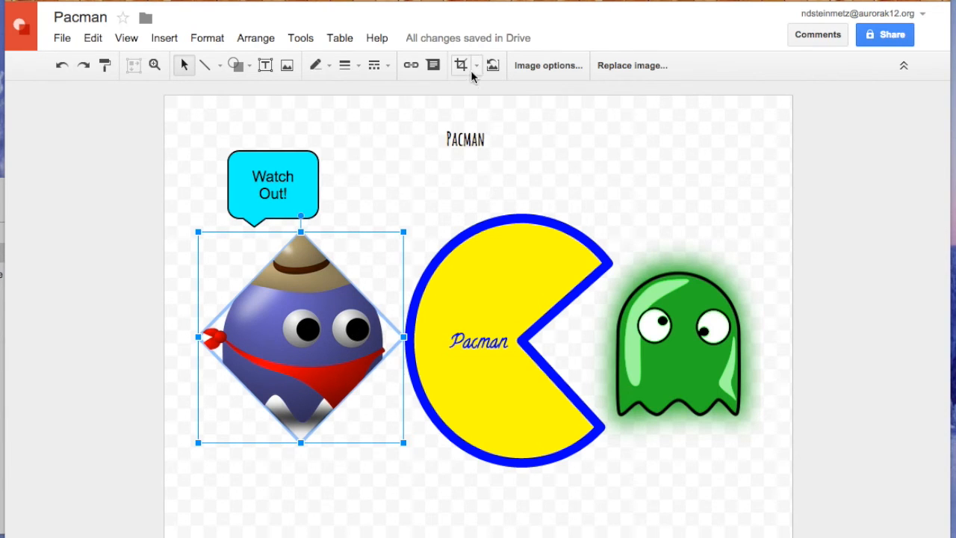
key(ctrl+z)
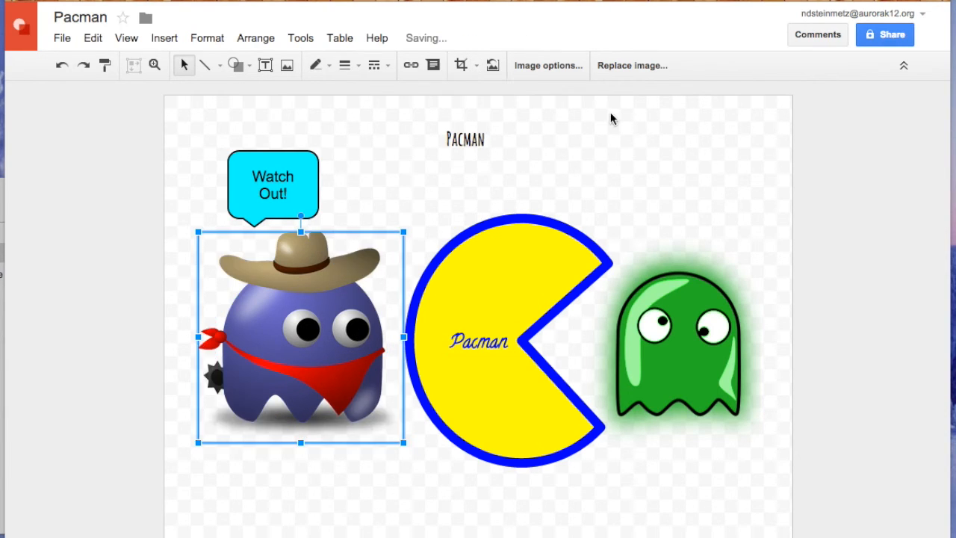
Step: Try the Light 9, Dark 3 and Light 1 recolours on the green ghost image
click(677, 345)
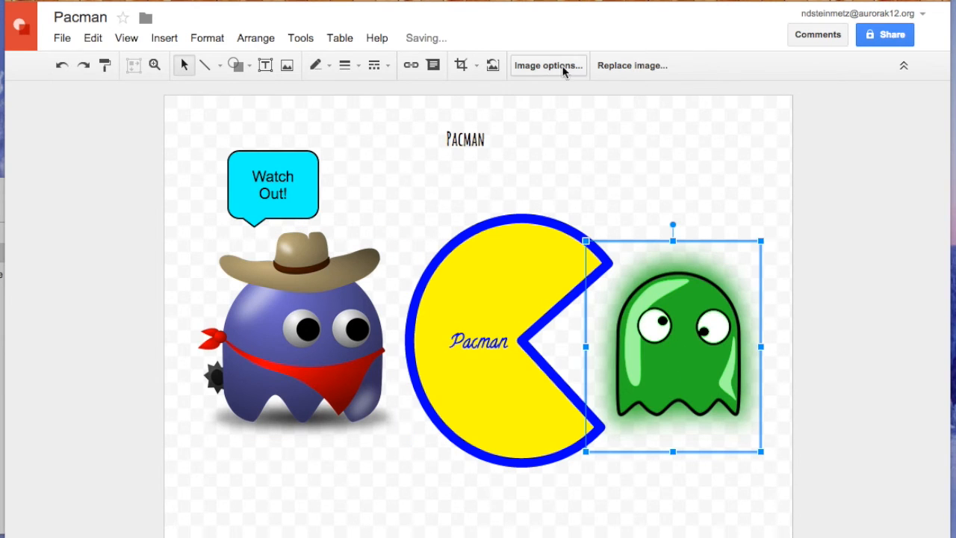
click(547, 66)
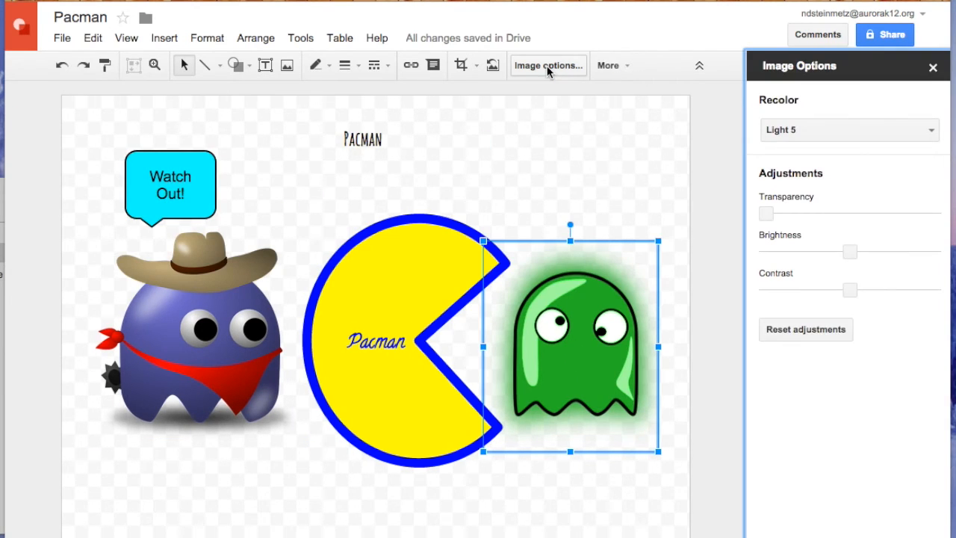
click(833, 132)
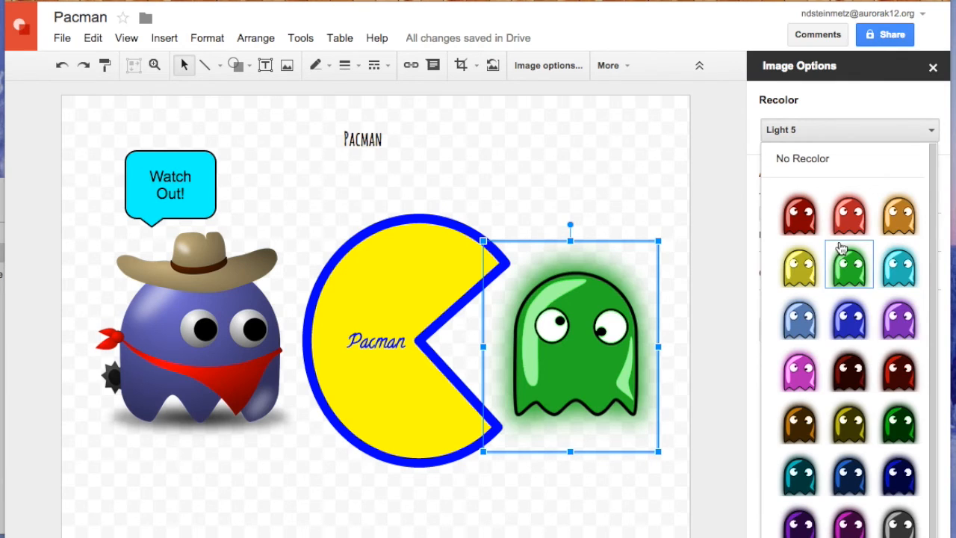
click(900, 326)
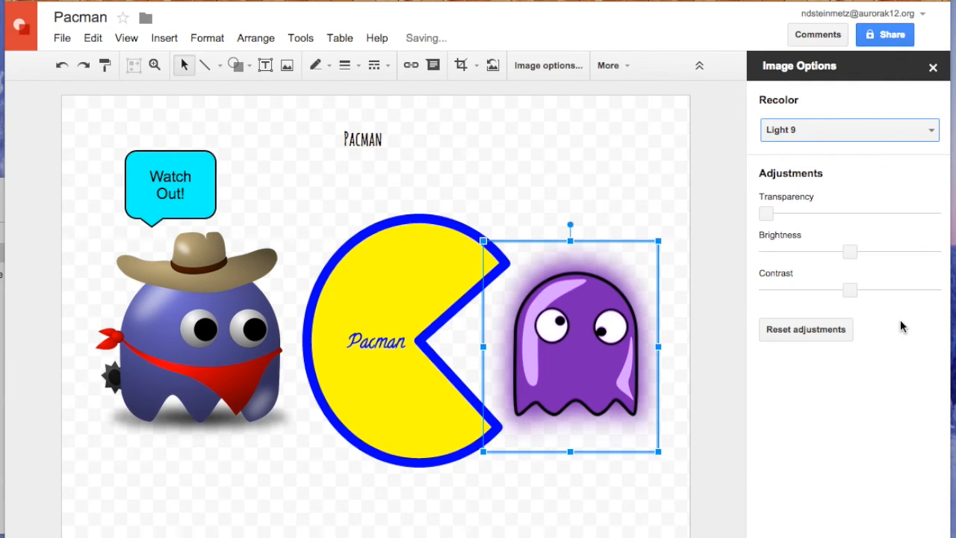
click(807, 130)
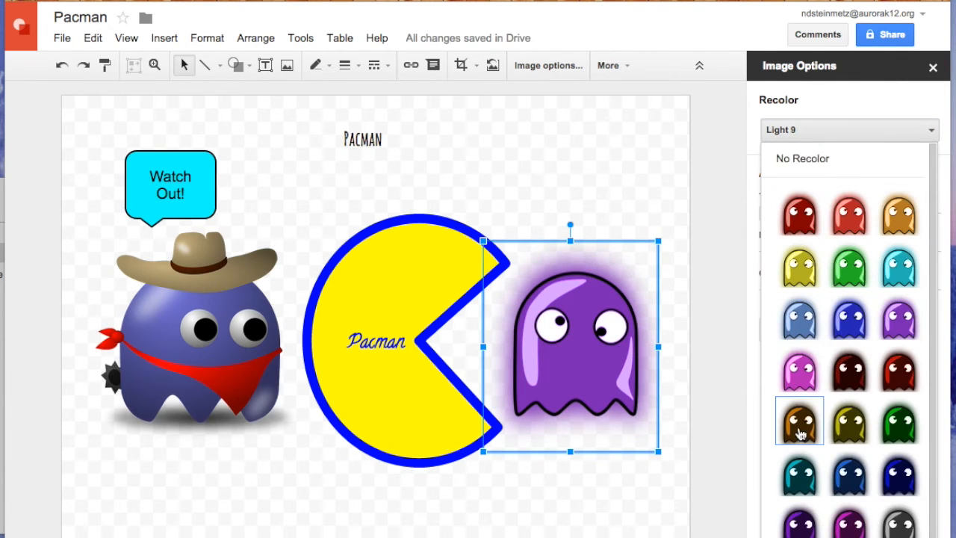
click(801, 427)
click(788, 142)
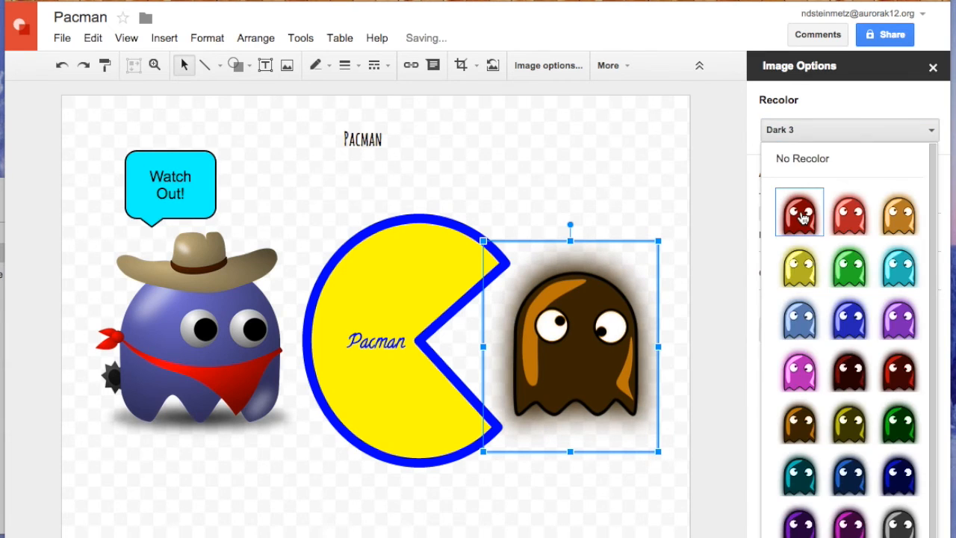
click(800, 215)
Step: Recolour the ghost beside Pacman's mouth with Light 5 and enlarge it slightly from its upper-right corner
click(807, 130)
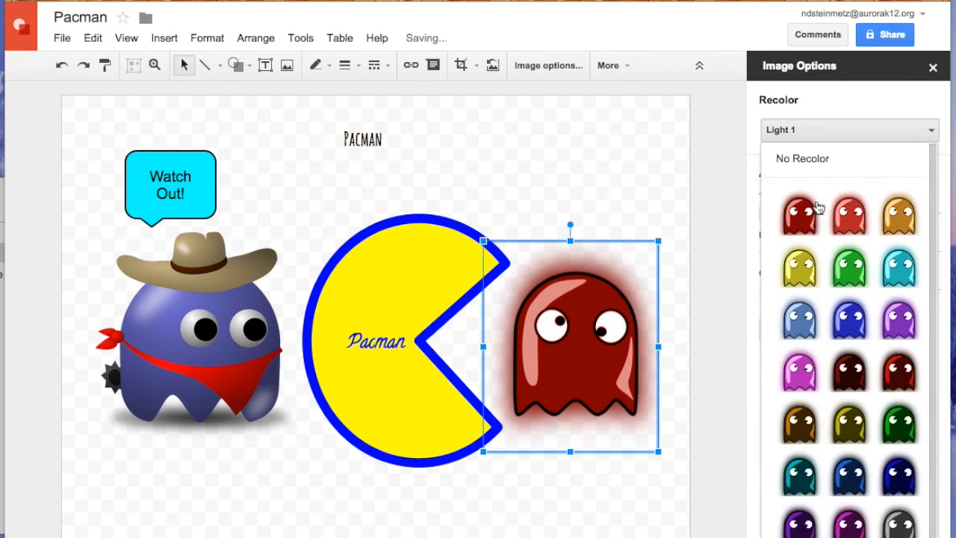
click(842, 266)
drag(660, 240, 677, 218)
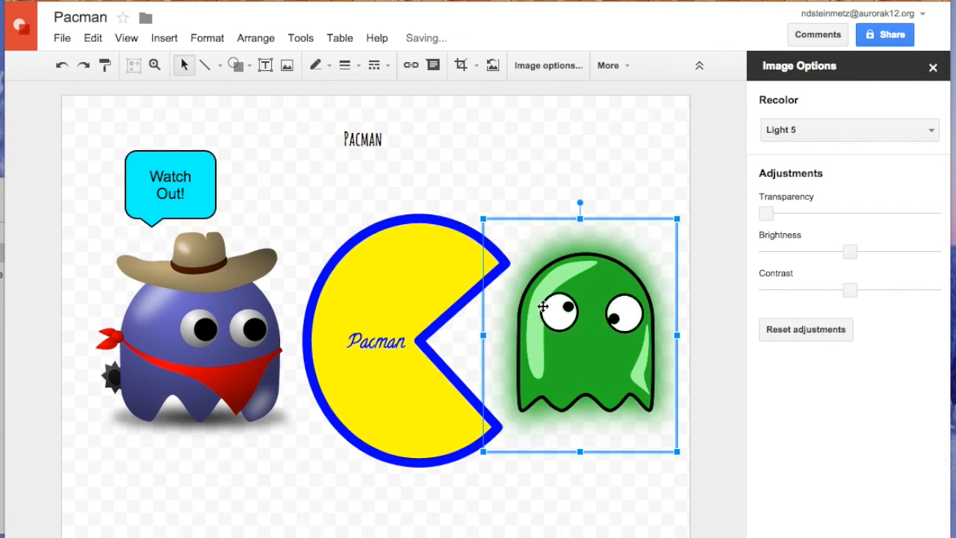
Step: Try the Light 8 recolour on the cowboy ghost image and restore it to No Recolor
click(232, 298)
click(800, 138)
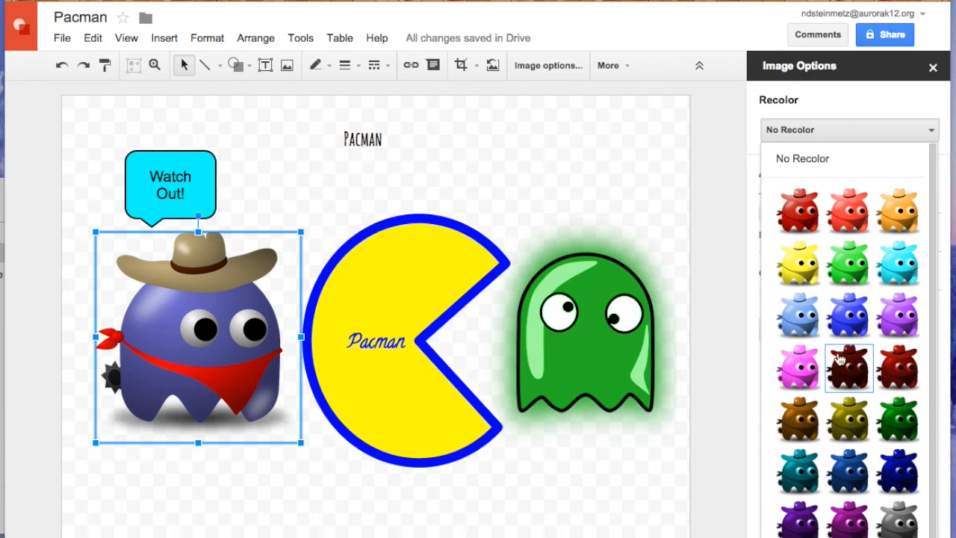
click(855, 323)
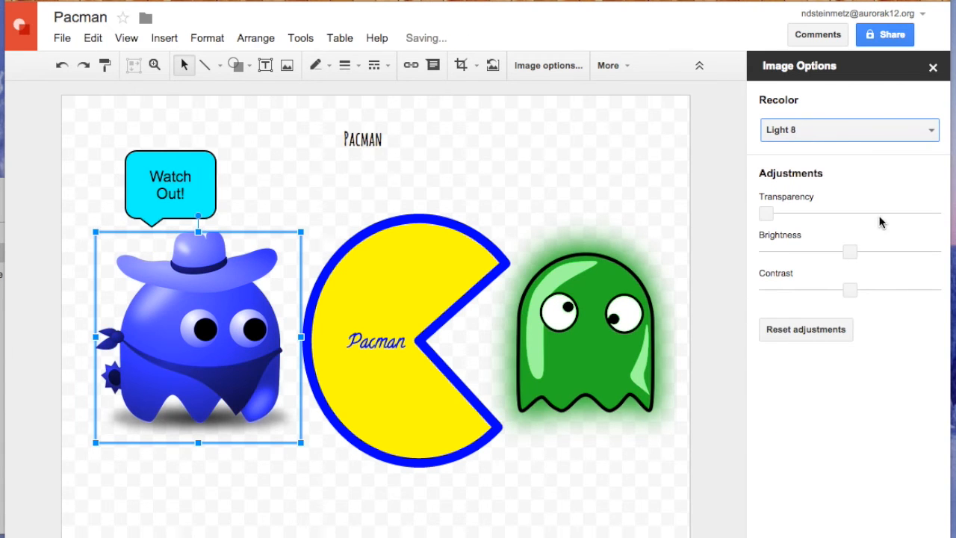
click(836, 130)
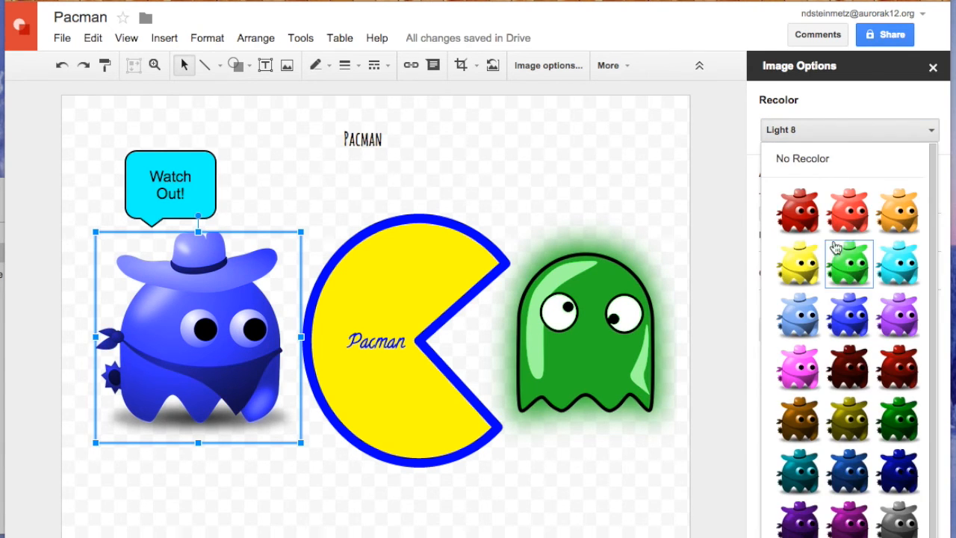
click(712, 176)
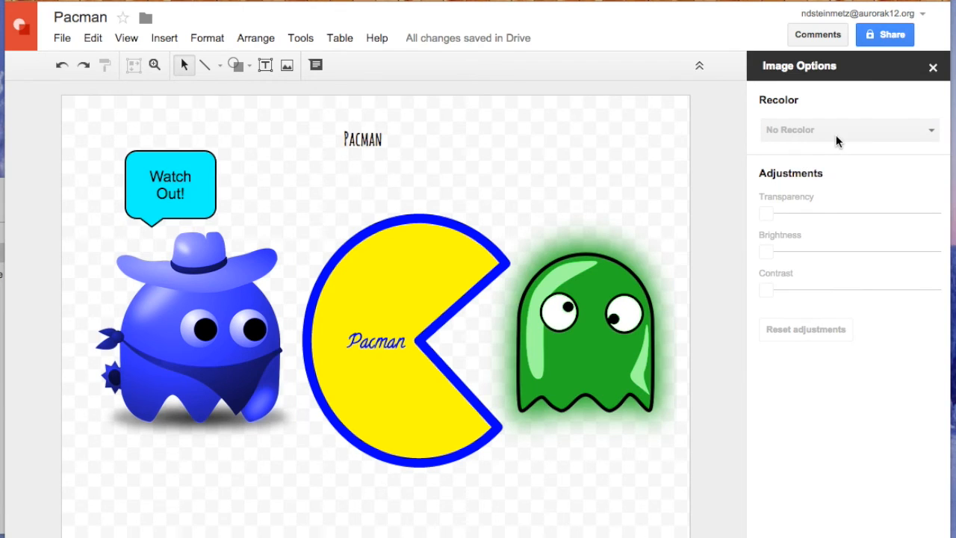
click(248, 273)
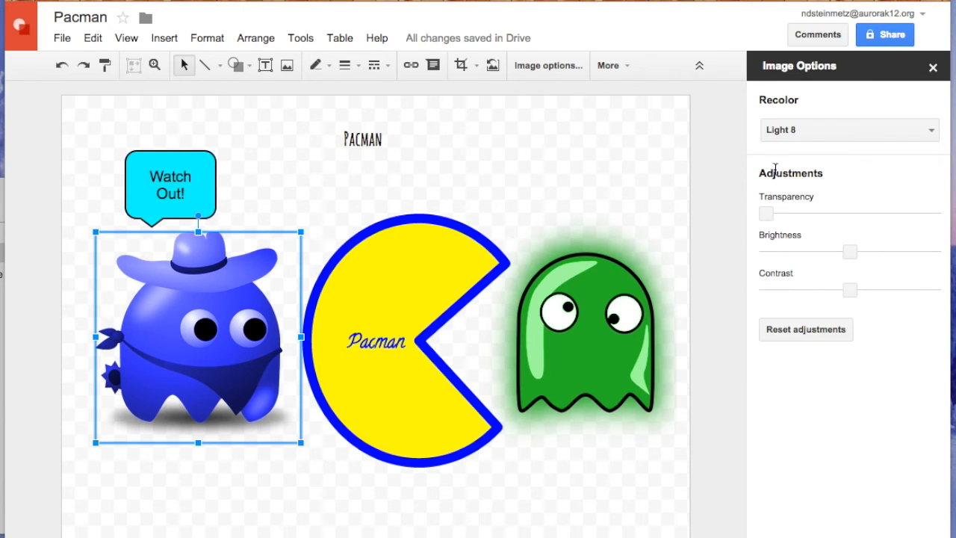
click(828, 134)
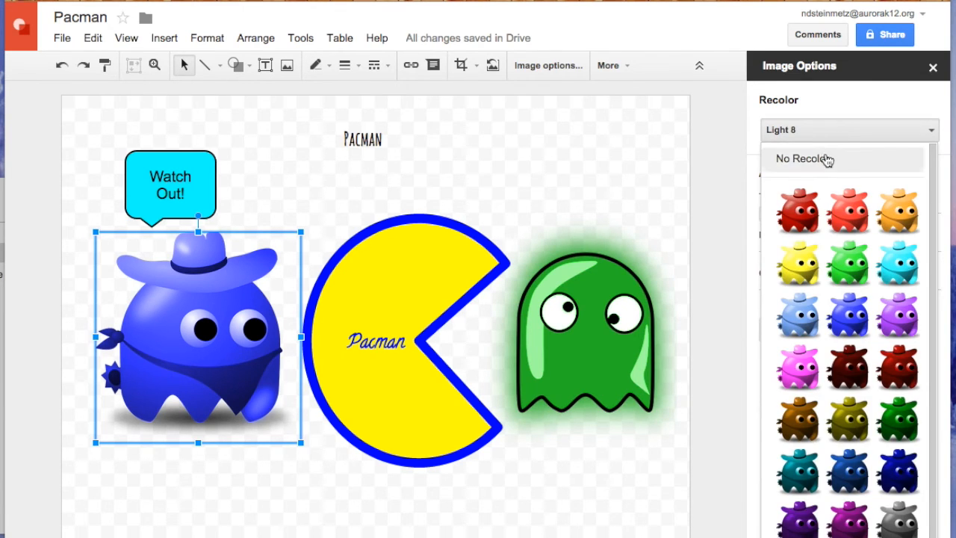
click(824, 159)
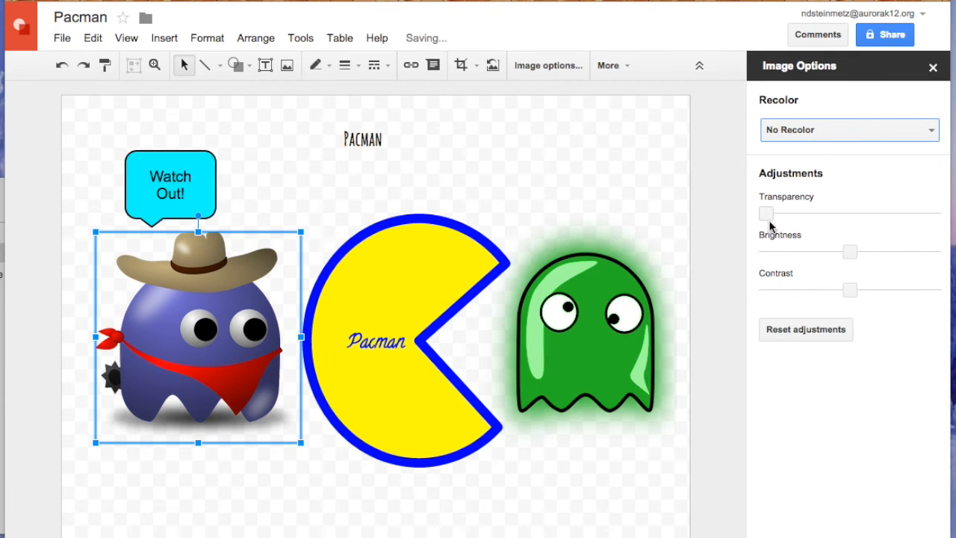
Step: Try a strong transparency on the cowboy ghost image, reset it to none, and close the image options
drag(767, 215, 886, 205)
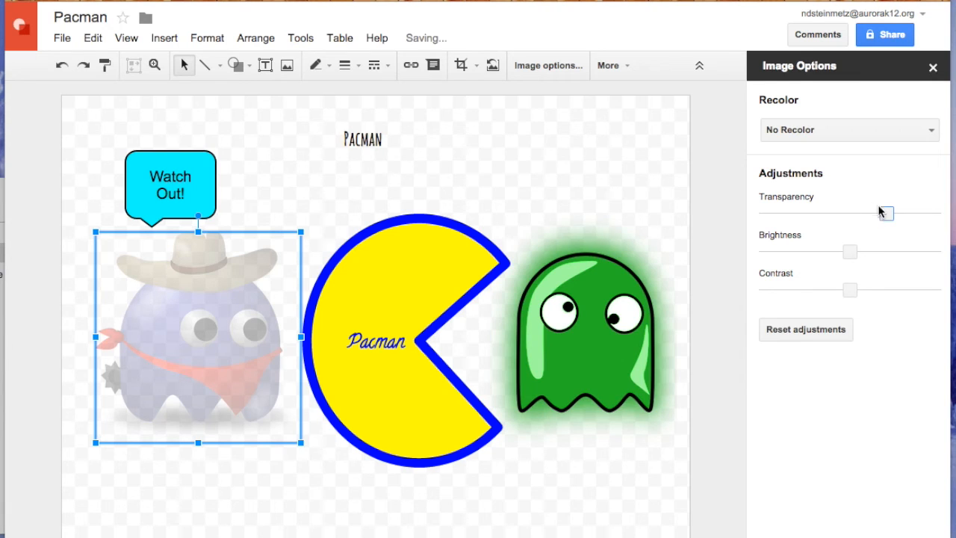
drag(884, 208, 754, 210)
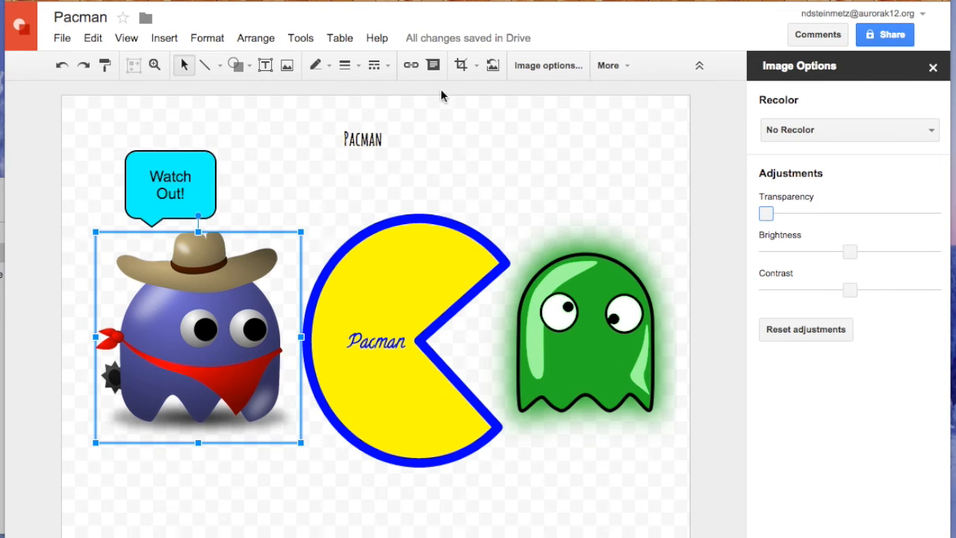
click(932, 67)
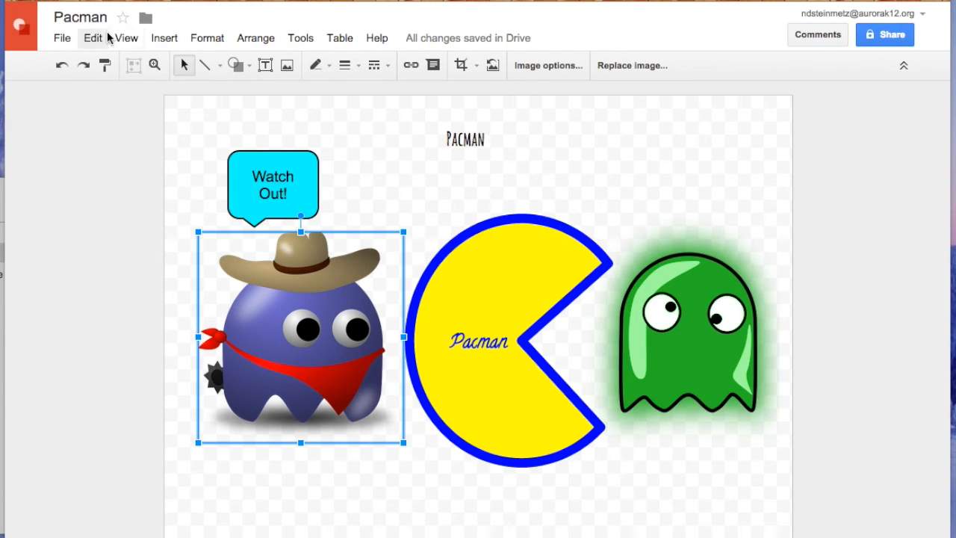
Step: Download the Pacman drawing as a PNG image
click(69, 41)
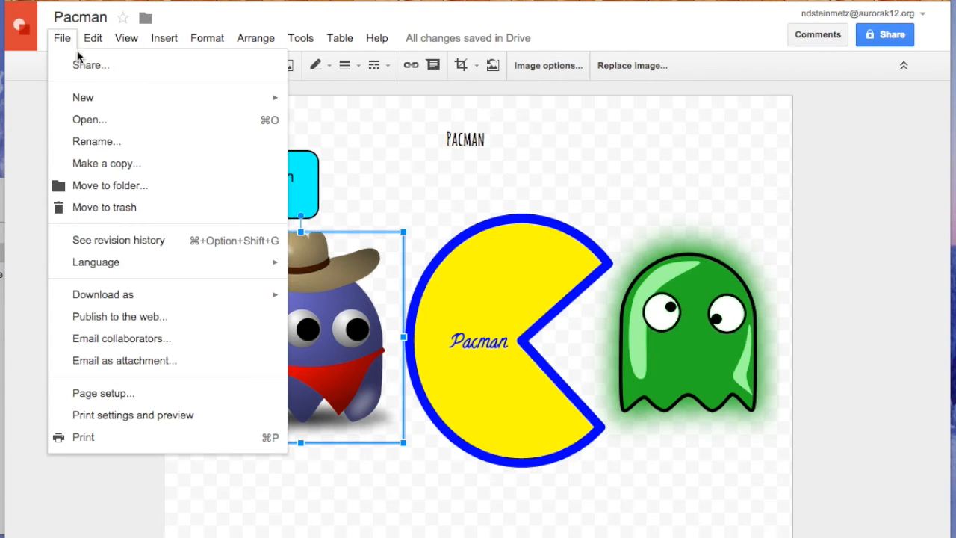
mouse_move(108, 294)
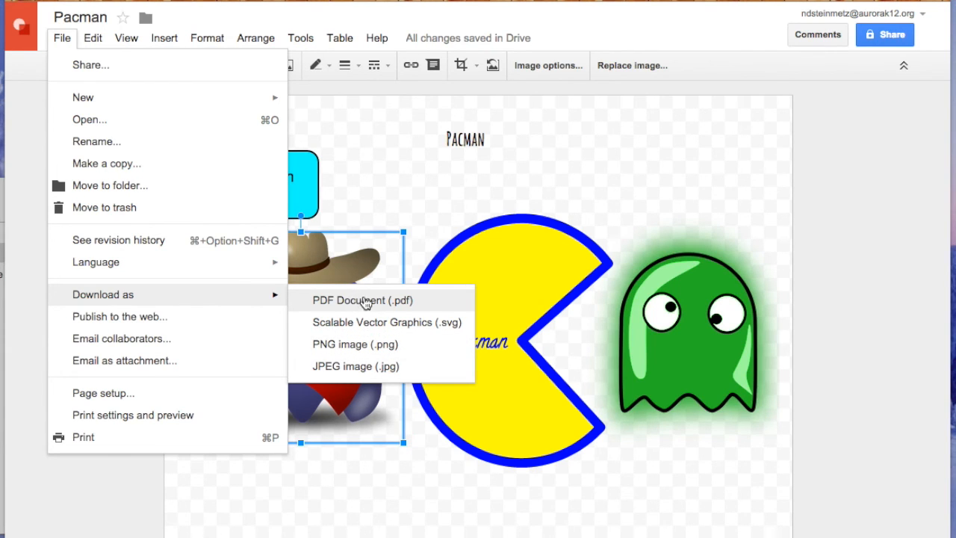
click(357, 345)
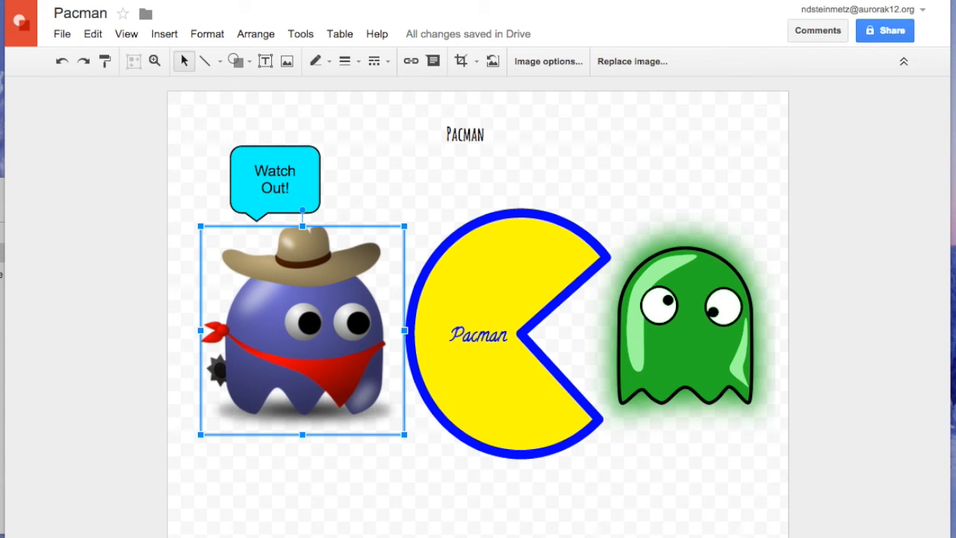
Step: Preview Pacman.png from the Downloads folder in Finder, and switch to the Sample Insert Document in Google Docs
click(231, 537)
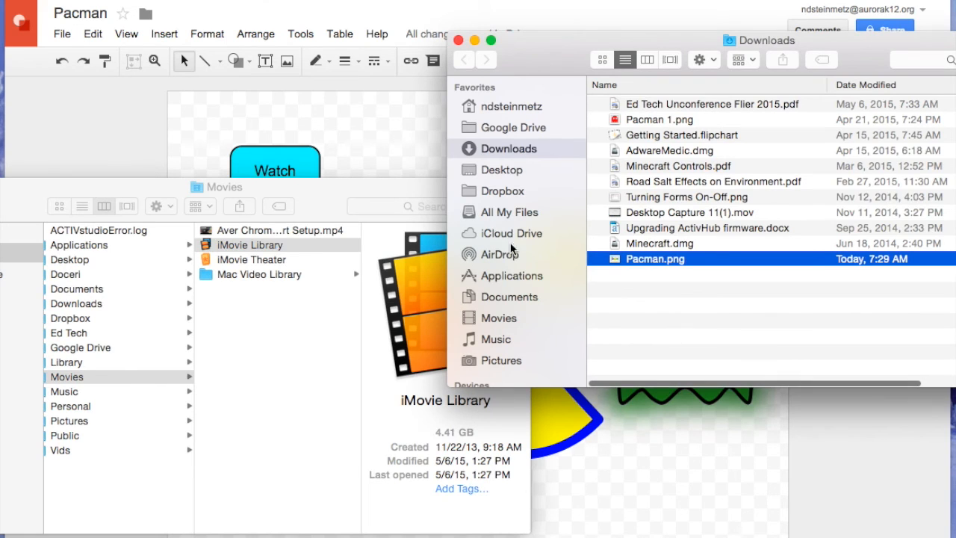
key(space)
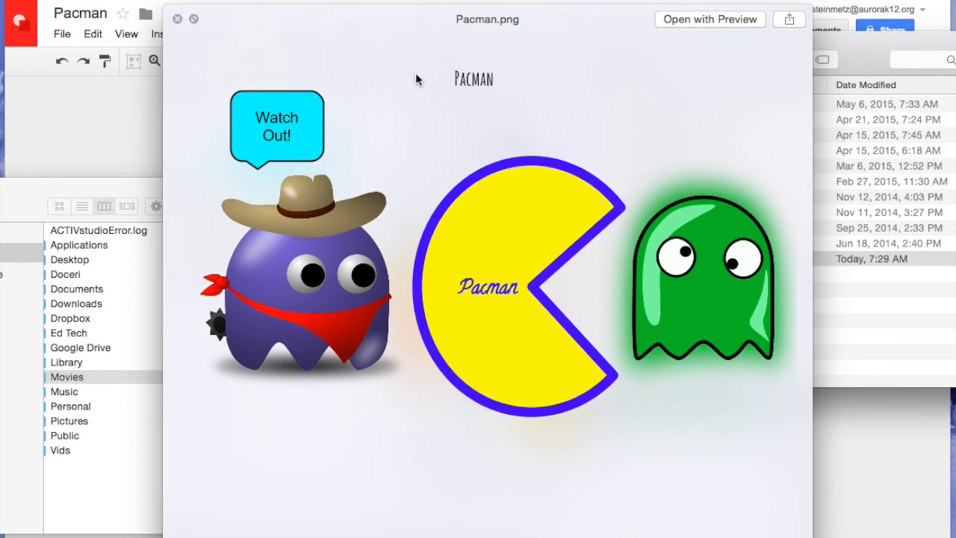
key(space)
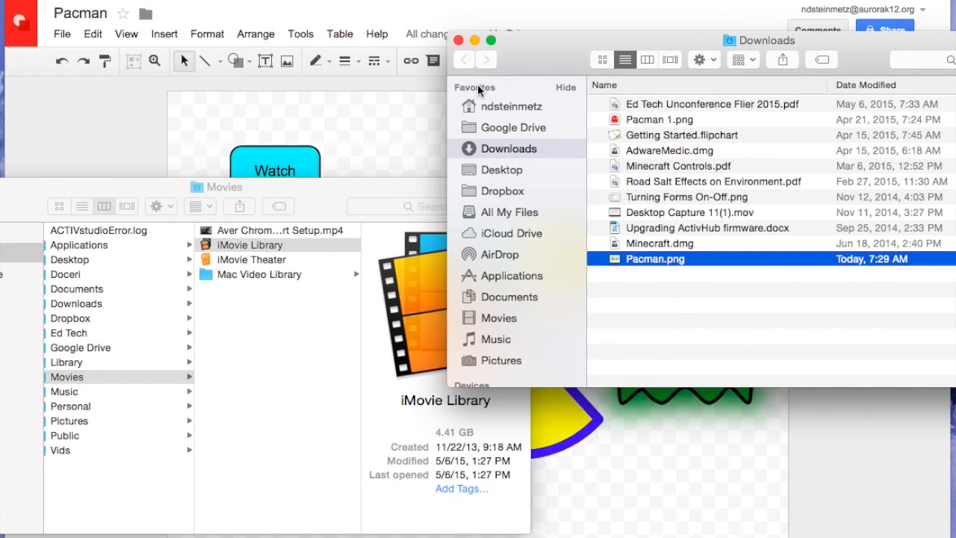
click(366, 145)
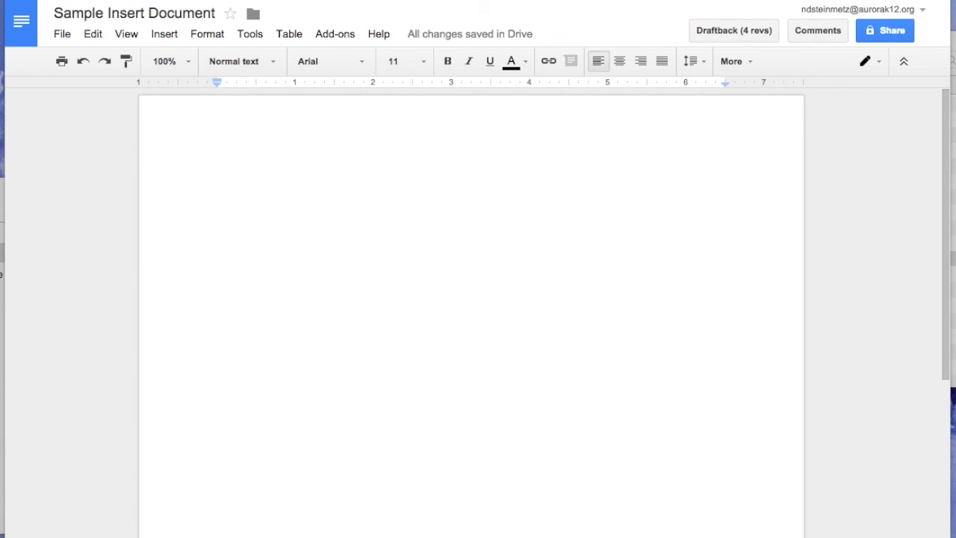
Step: Open a new embedded drawing in the document, check its image and shape insertion options, and close it empty
click(164, 34)
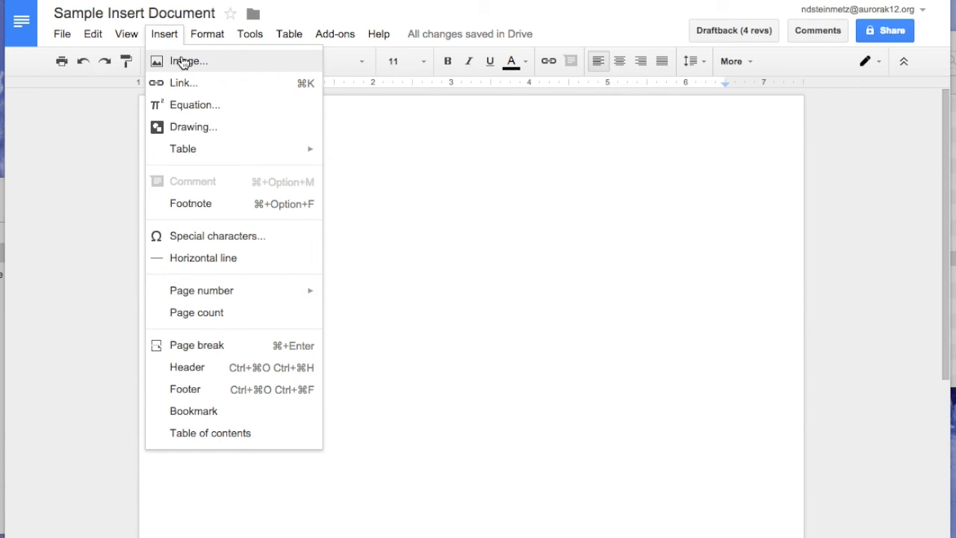
click(193, 128)
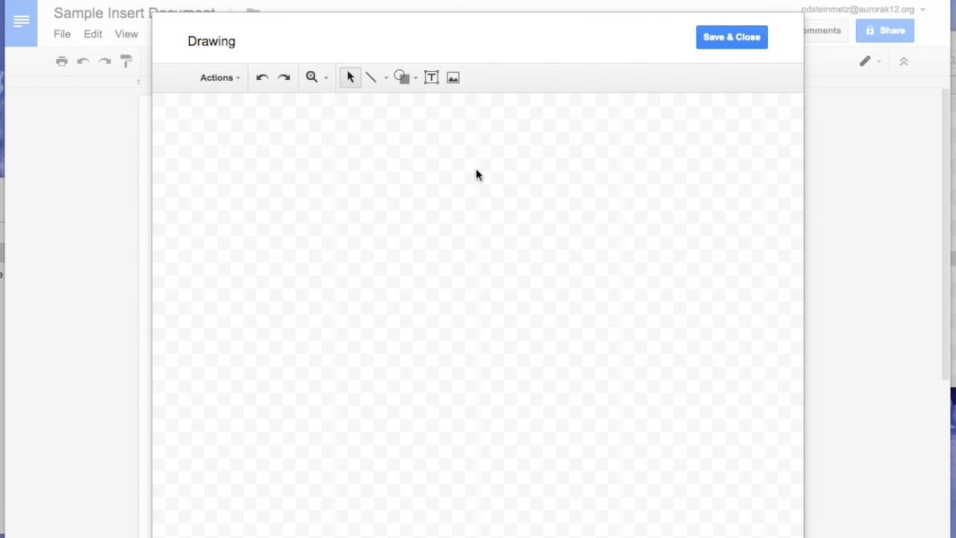
click(453, 78)
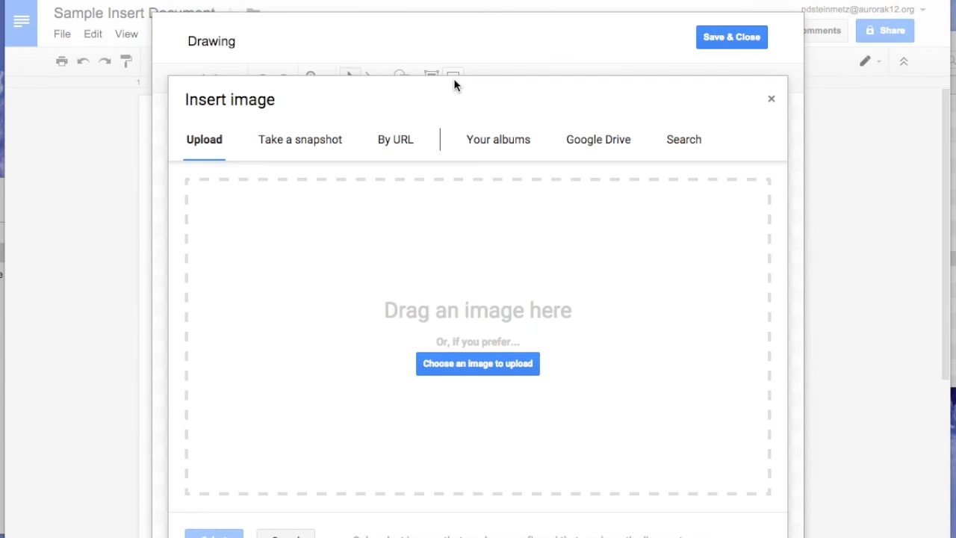
click(772, 99)
click(403, 77)
click(403, 77)
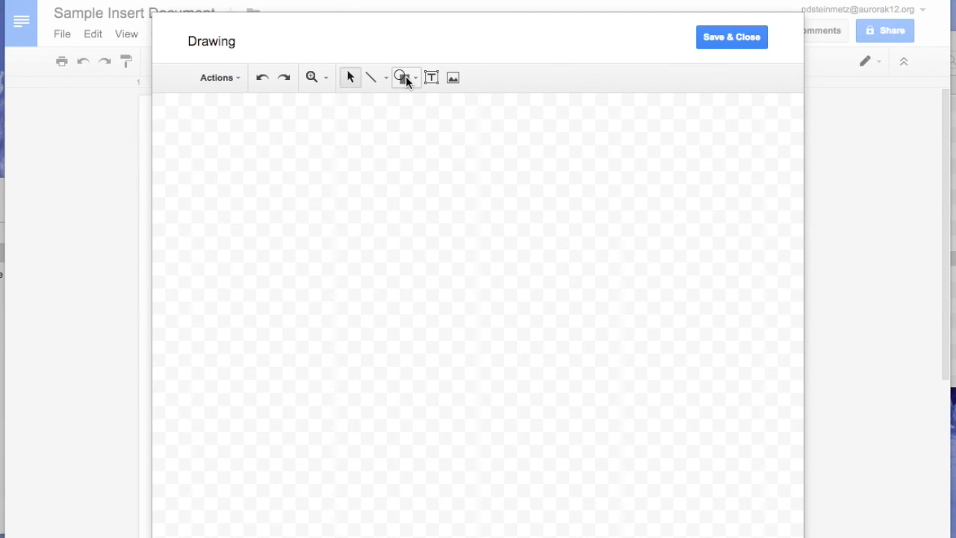
click(743, 47)
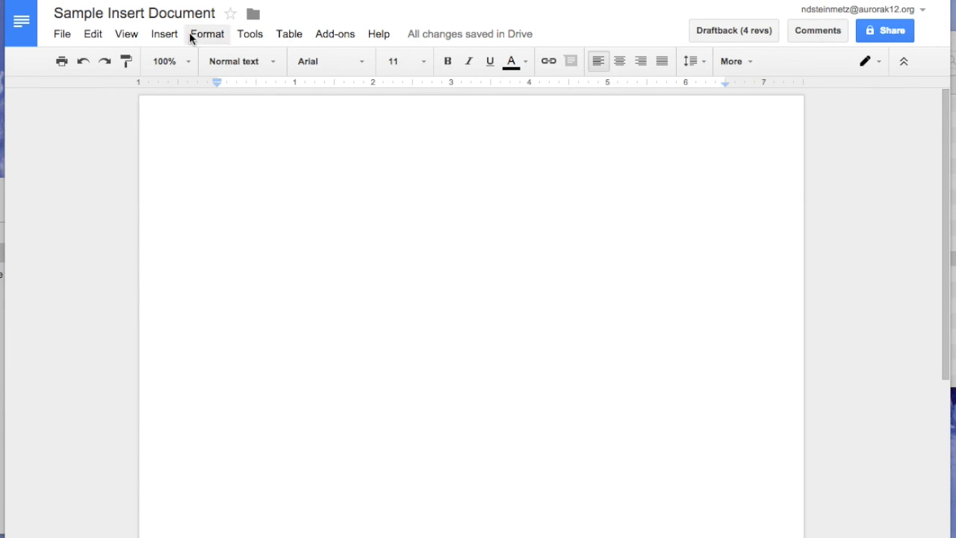
Step: Insert Pacman.png from the Downloads folder into the document as an uploaded image
click(162, 34)
click(170, 61)
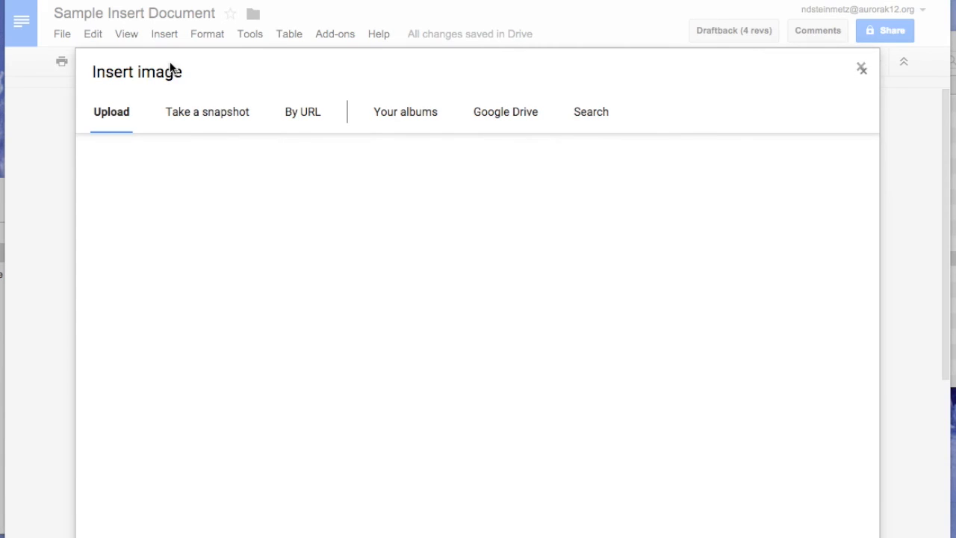
click(466, 342)
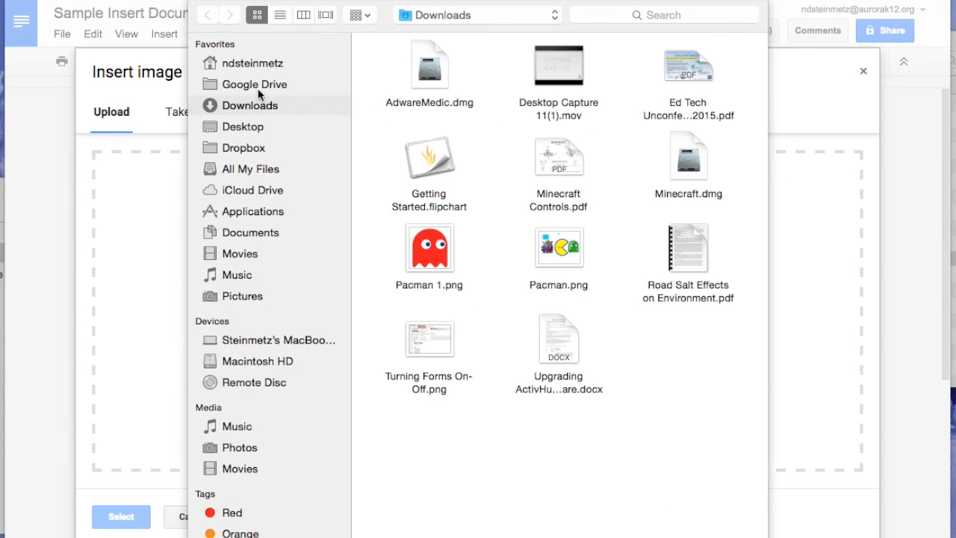
double_click(553, 250)
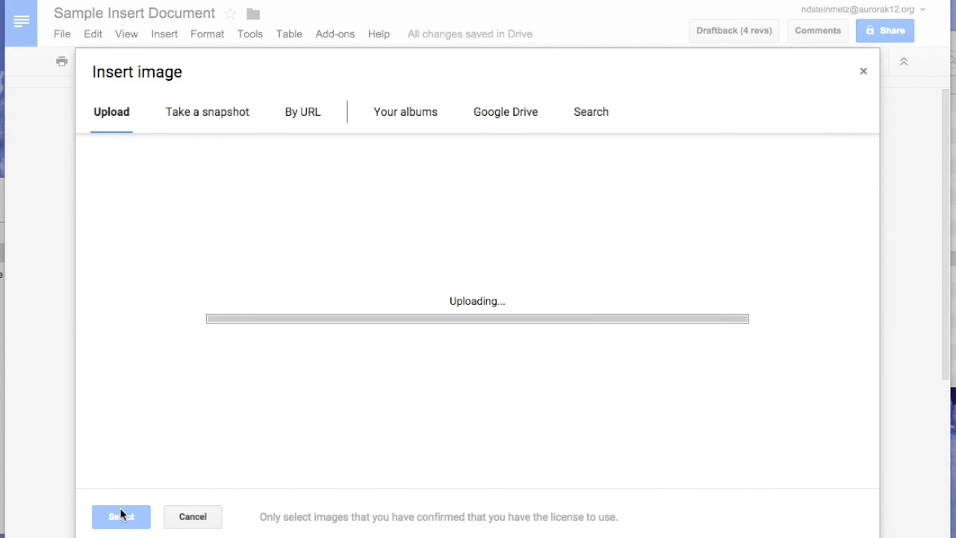
Step: Shrink the inserted Pacman image proportionally from its lower-right corner
scroll(395, 321, up, 5)
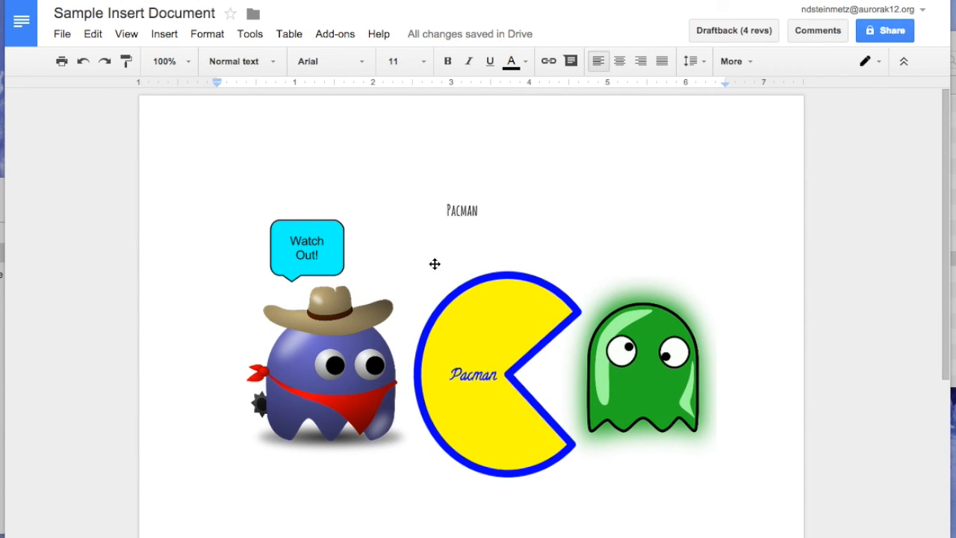
click(486, 333)
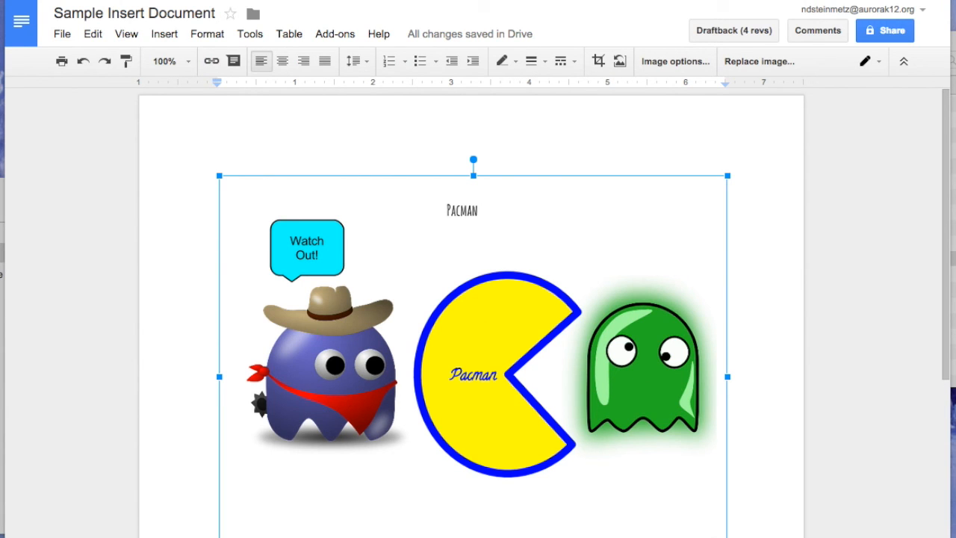
drag(725, 537, 572, 433)
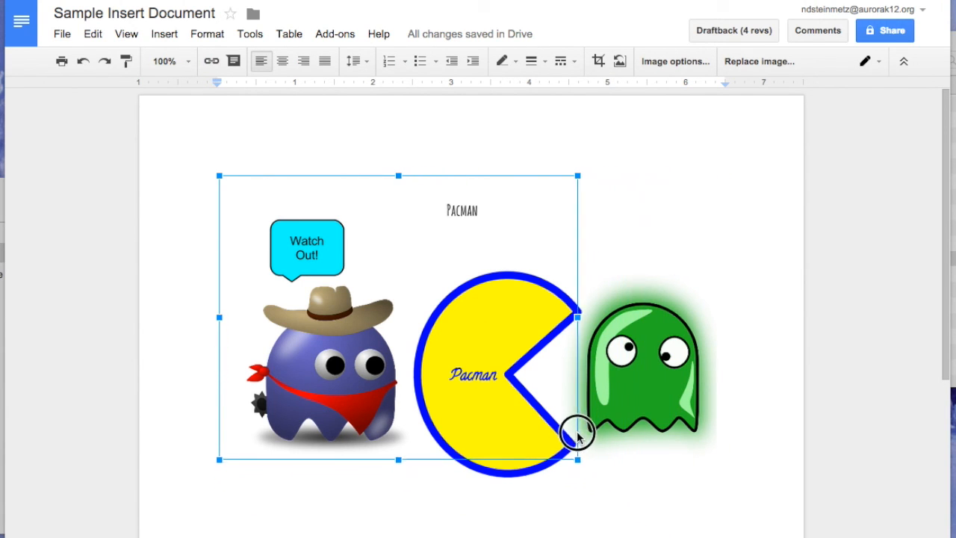